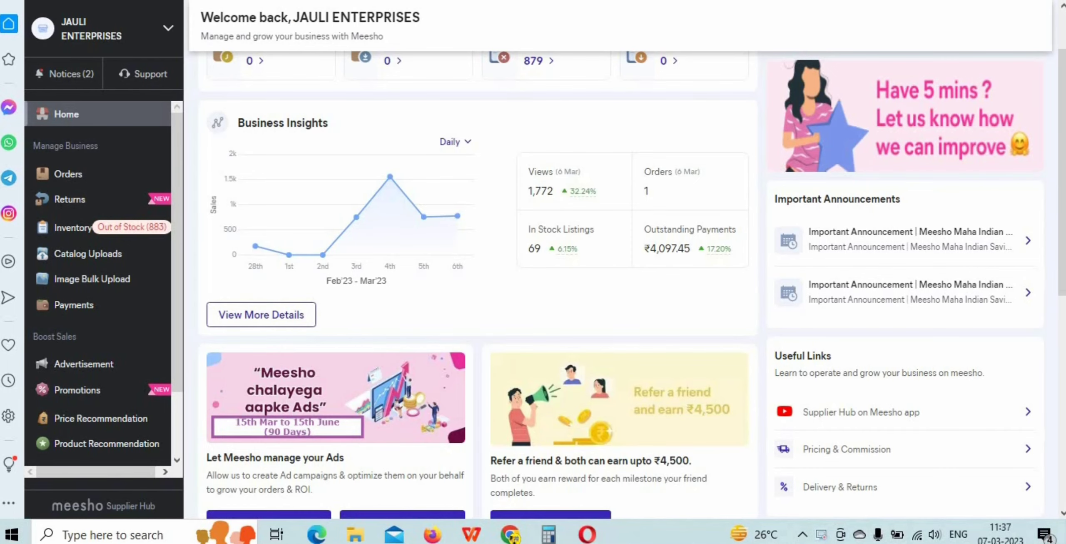
# Step: Look over the home dashboard's business insights and offers, and view the daily deals under Promotions
pyautogui.scroll(-5, 636, 232)
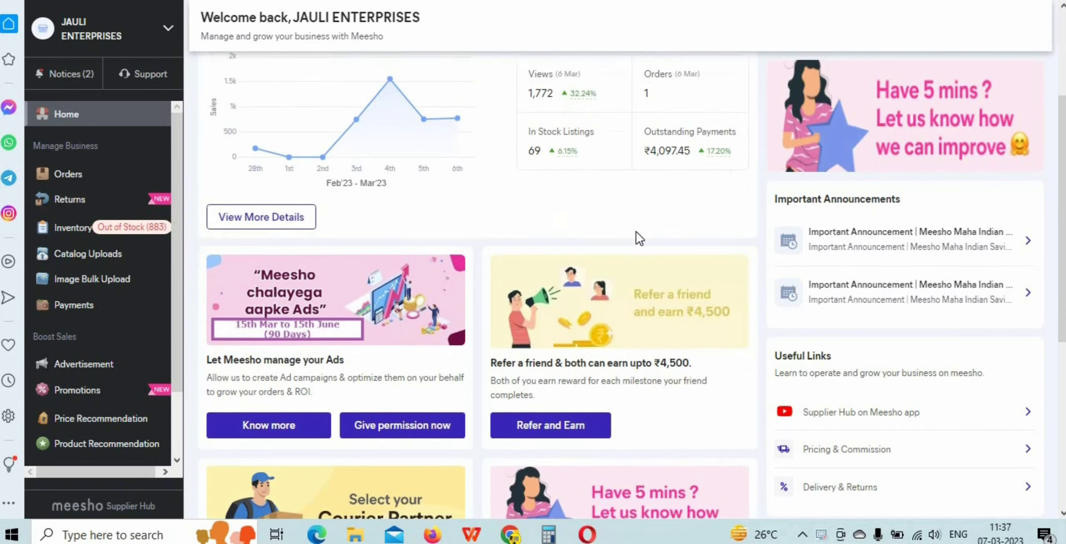
pyautogui.scroll(-3, 682, 217)
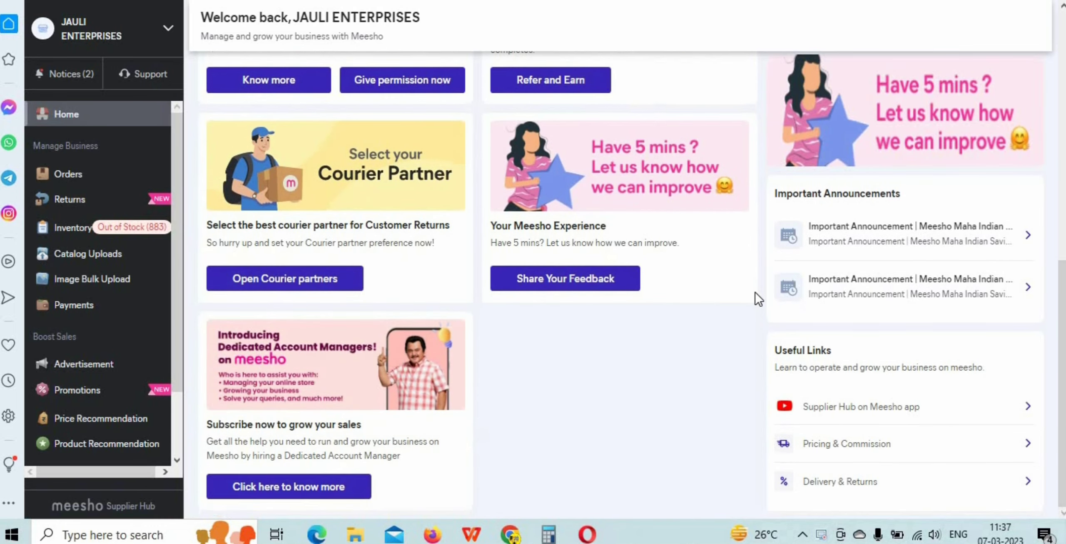
pyautogui.scroll(3, 892, 268)
pyautogui.scroll(10, 892, 266)
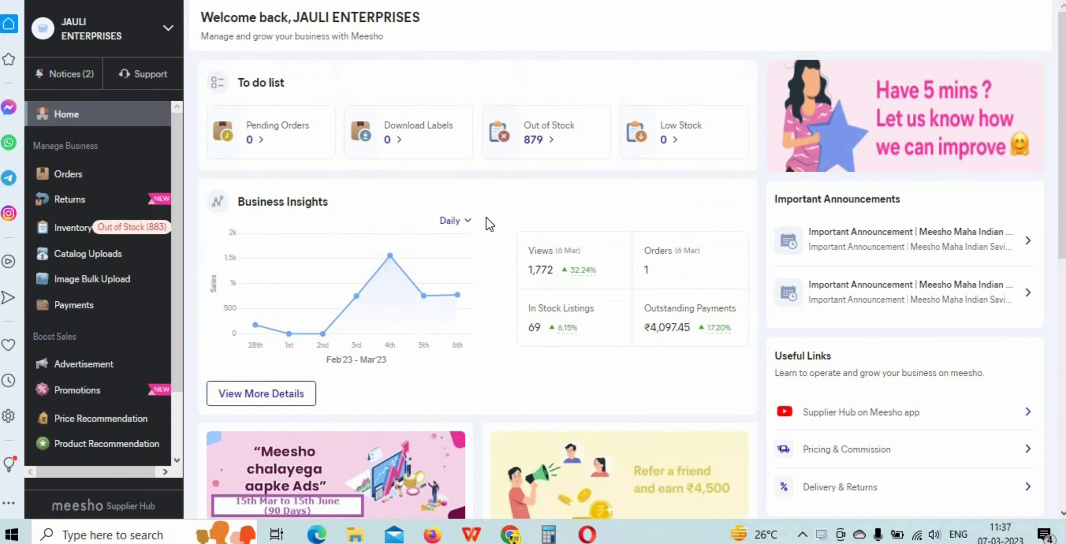
pyautogui.scroll(-6, 429, 246)
pyautogui.scroll(-1, 235, 307)
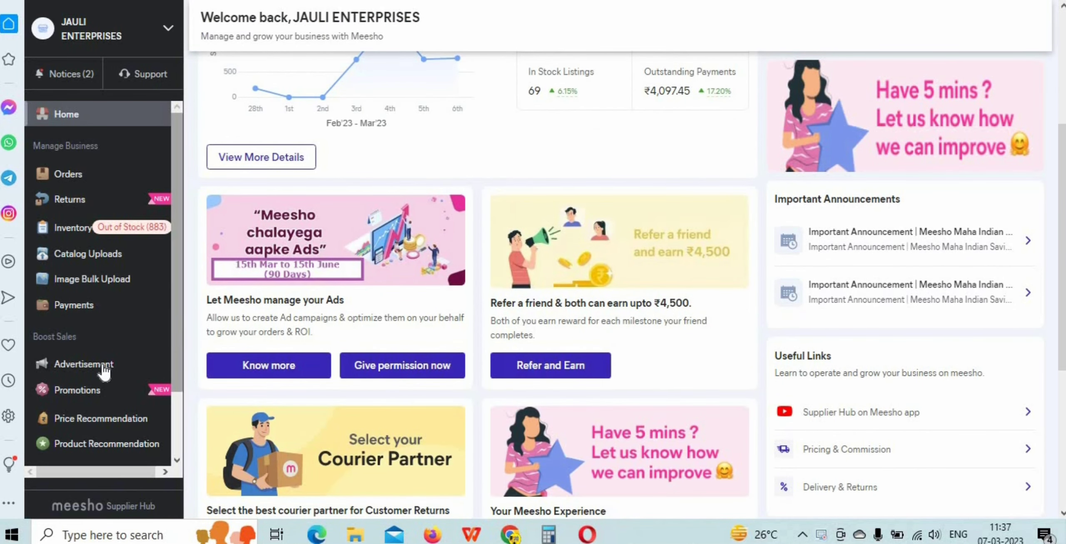
pyautogui.scroll(-2, 96, 366)
pyautogui.click(76, 310)
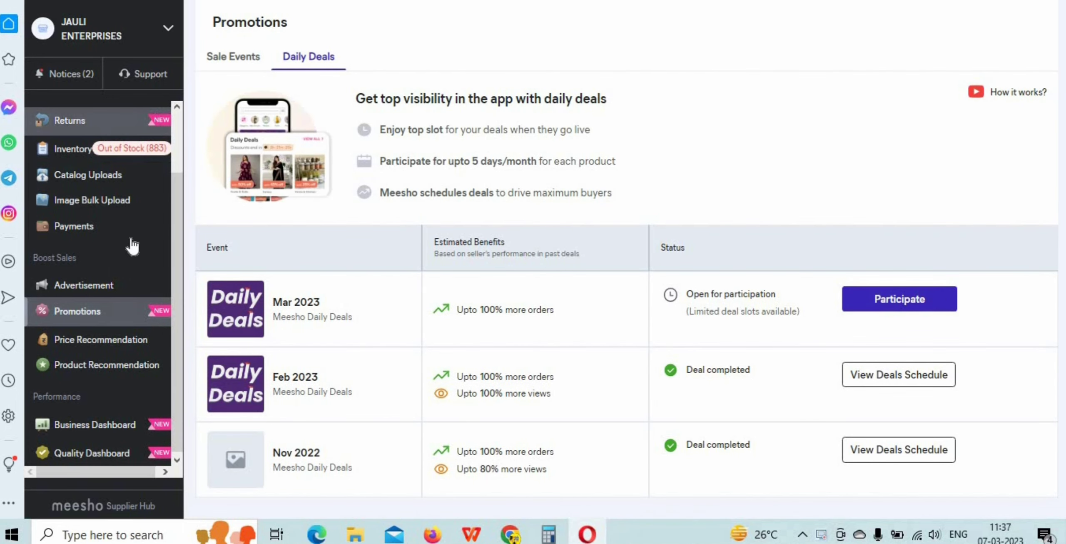
# Step: Start a new single catalog from the catalog uploads and choose Car Covers in Automotive Accessories as its category
pyautogui.click(84, 175)
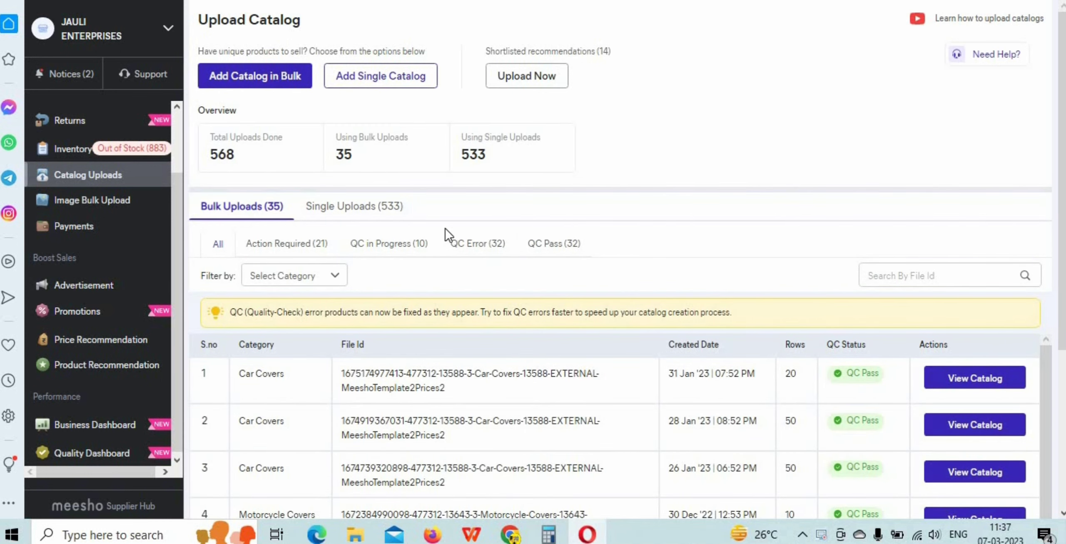
pyautogui.click(384, 213)
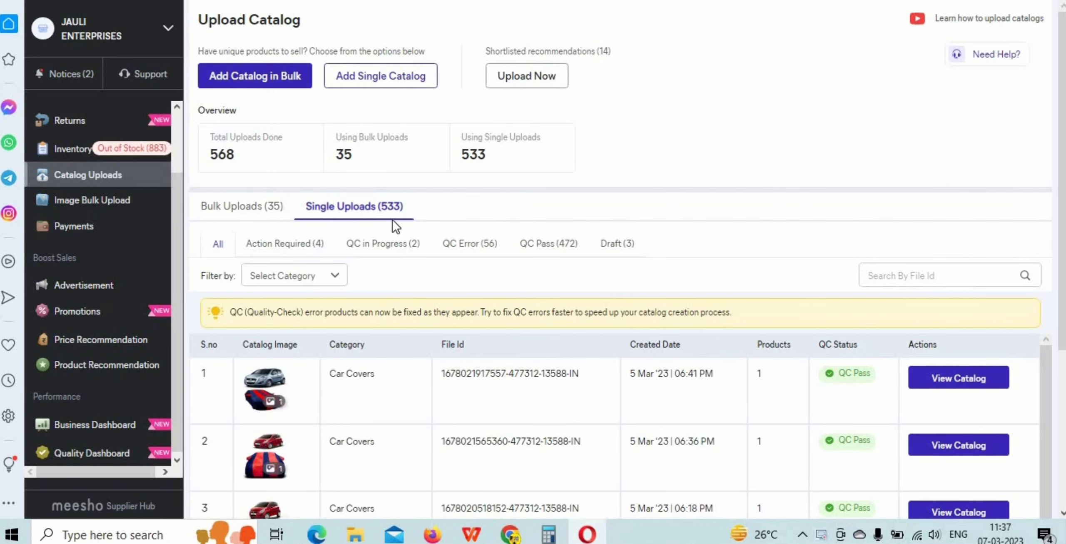
pyautogui.click(396, 79)
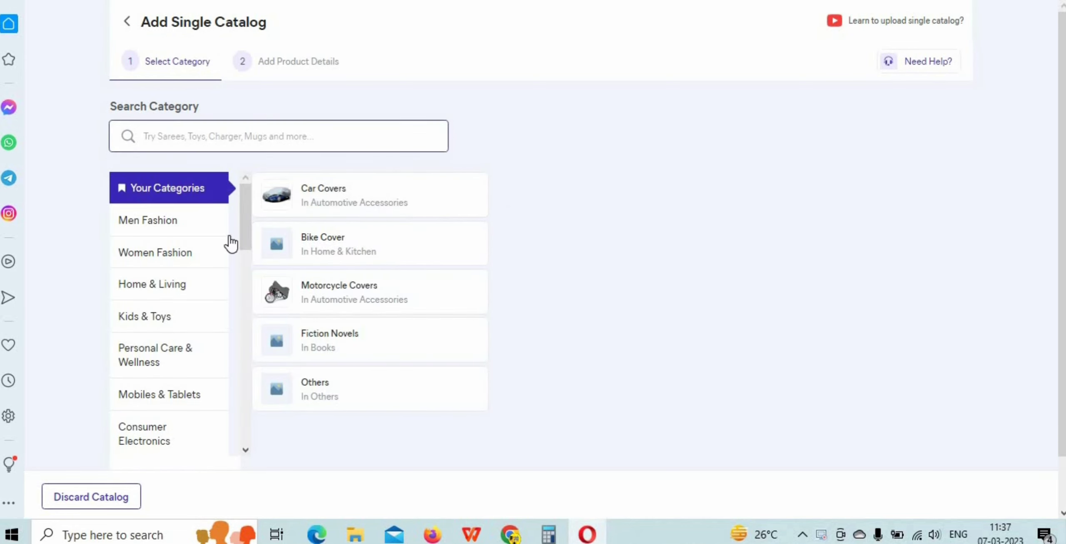
pyautogui.moveTo(249, 211)
pyautogui.mouseDown()
pyautogui.moveTo(247, 431)
pyautogui.moveTo(248, 204)
pyautogui.mouseUp()
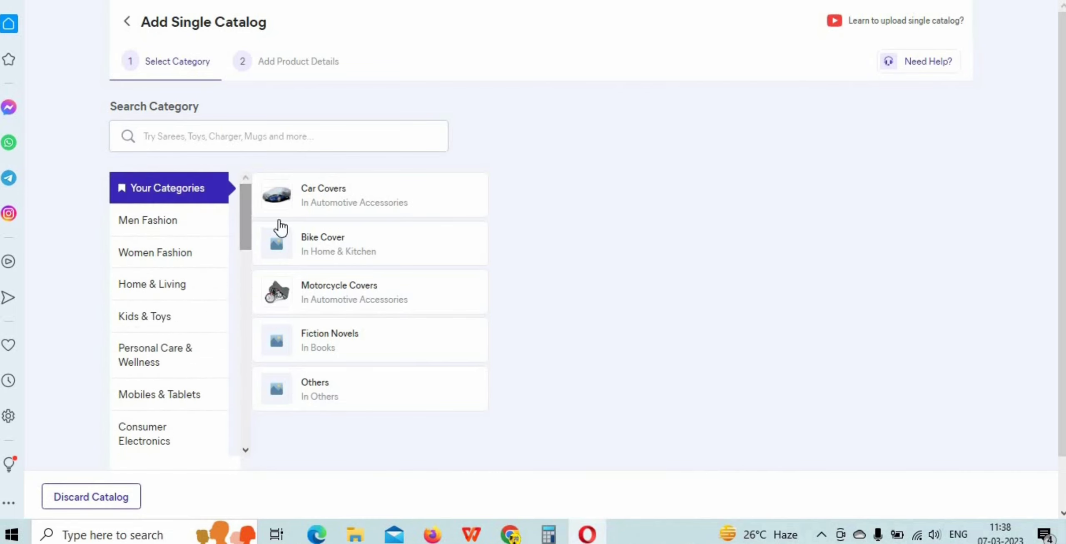
pyautogui.click(357, 204)
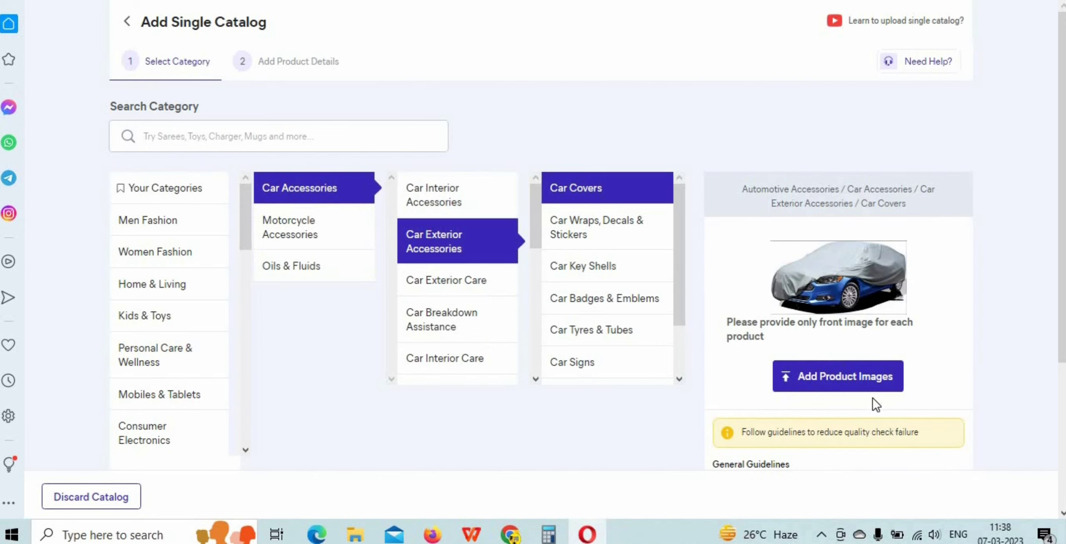
# Step: Start adding product images and browse the computer's files to the "jauli enterprises" folder on the Desktop
pyautogui.click(850, 372)
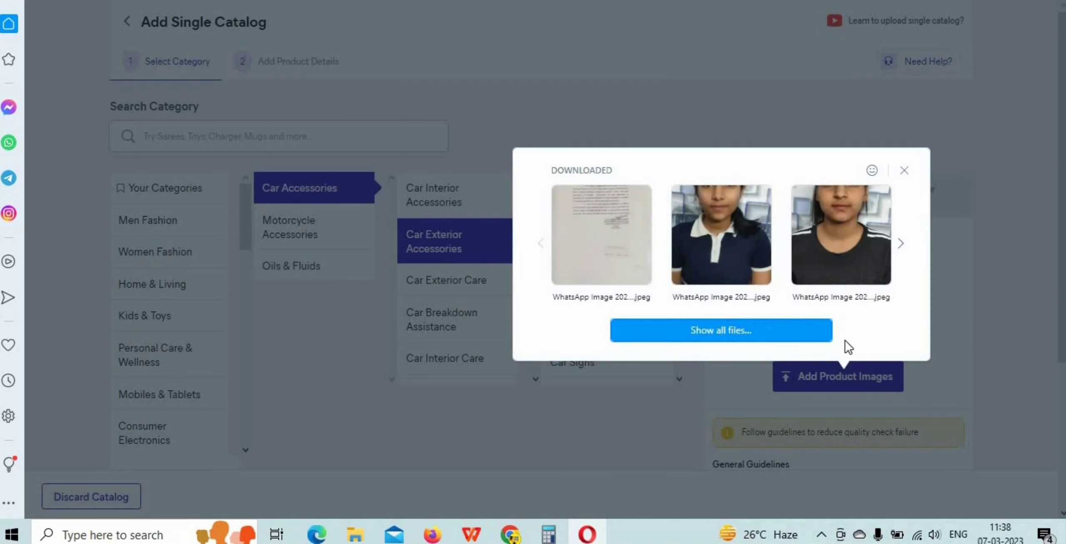
pyautogui.click(711, 331)
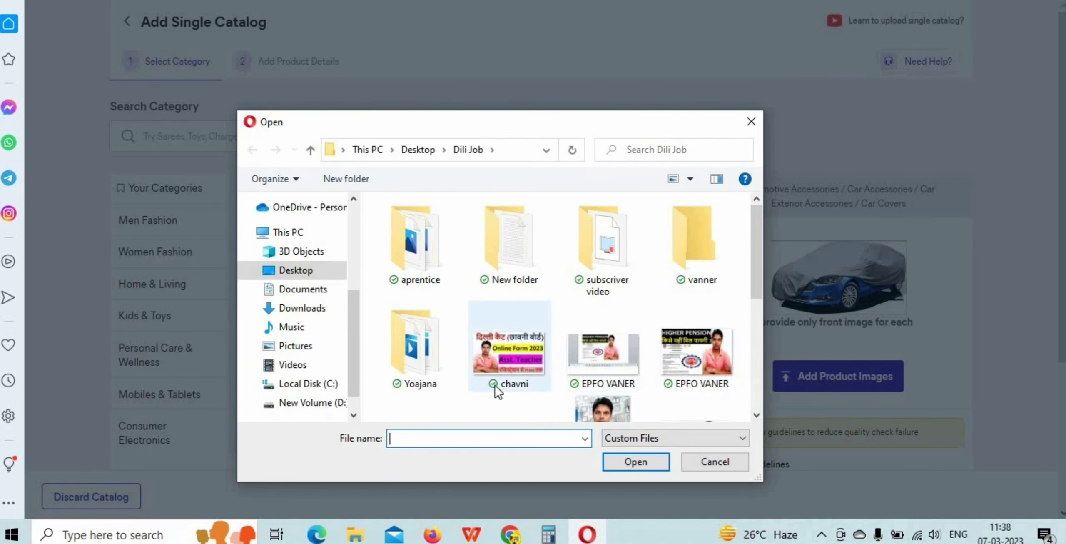
pyautogui.click(316, 270)
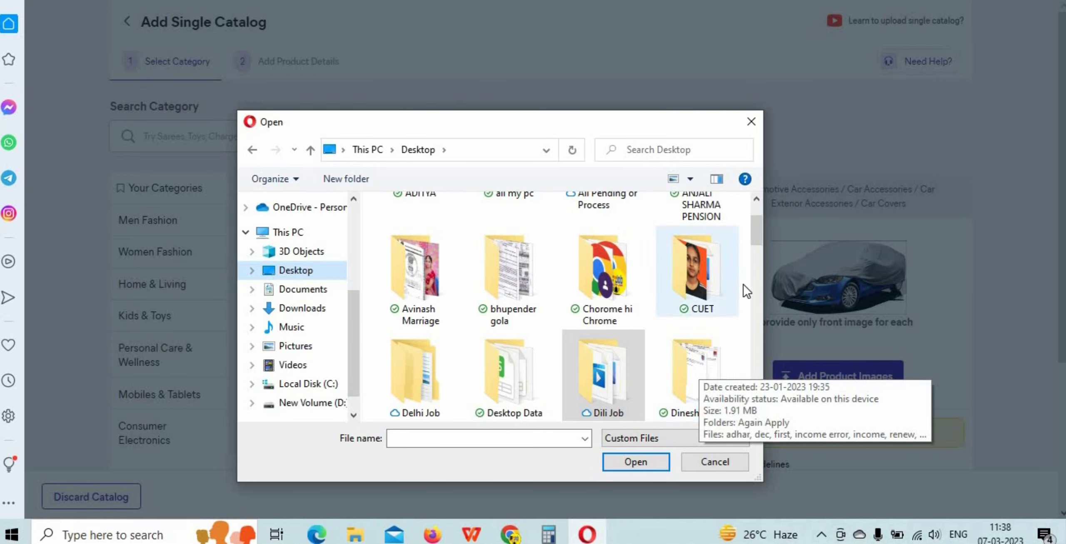
pyautogui.scroll(-3, 631, 336)
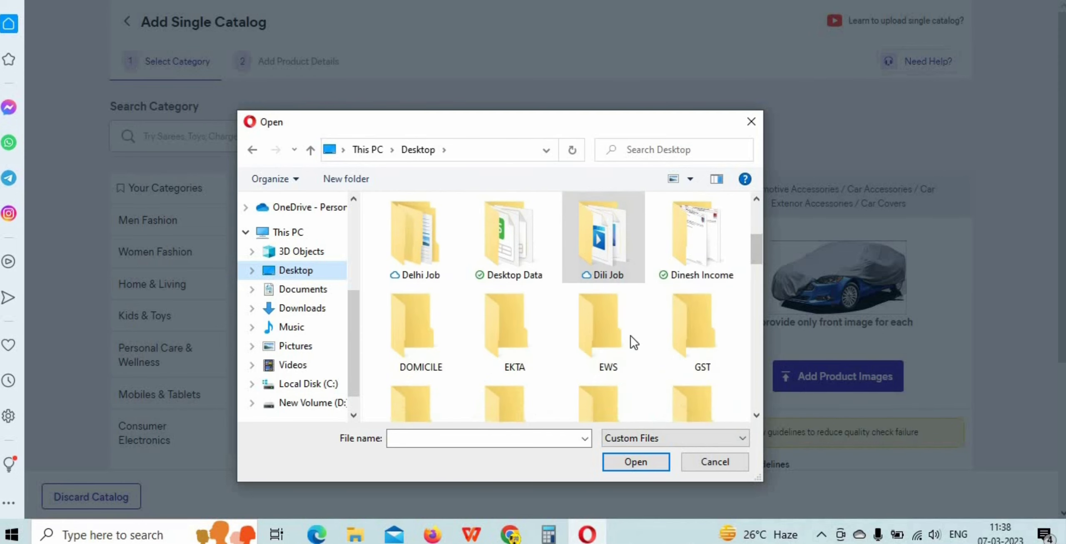
pyautogui.click(592, 321)
pyautogui.press('j')
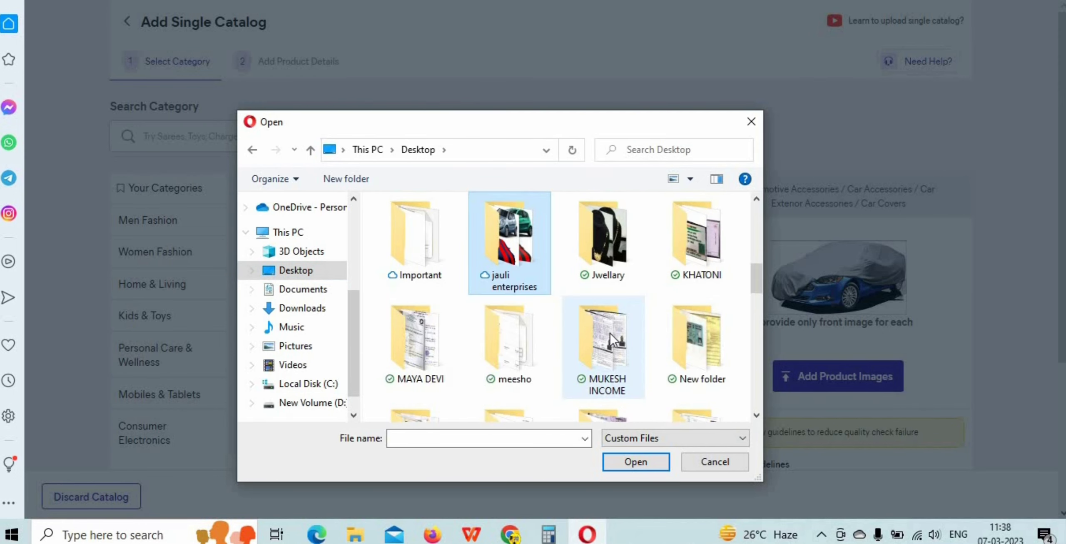
pyautogui.doubleClick(524, 267)
# Step: Upload the image "ritz 4" as the product's front image and continue to the product details
pyautogui.press('r')
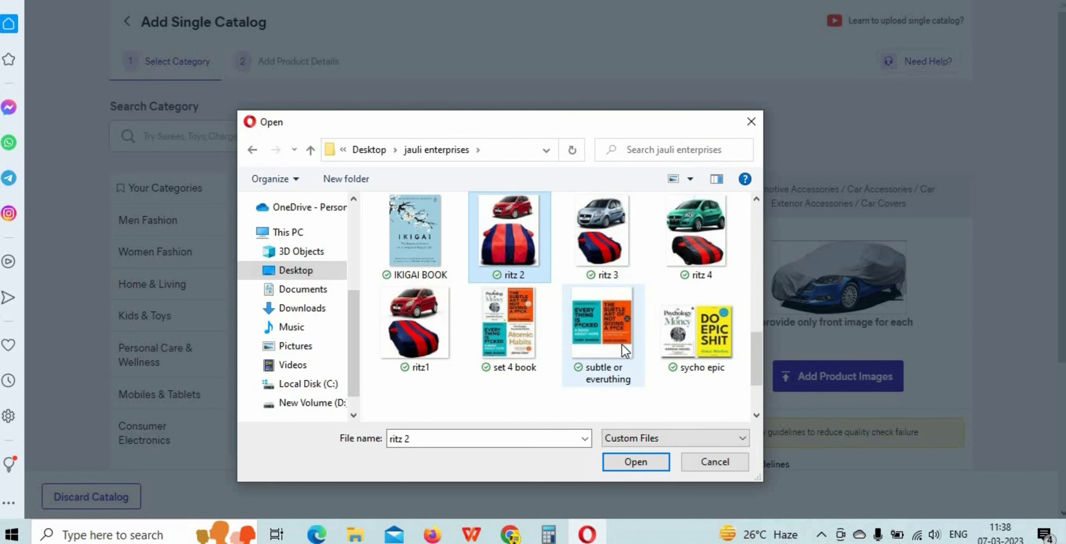
pyautogui.press('Right')
pyautogui.press('Right')
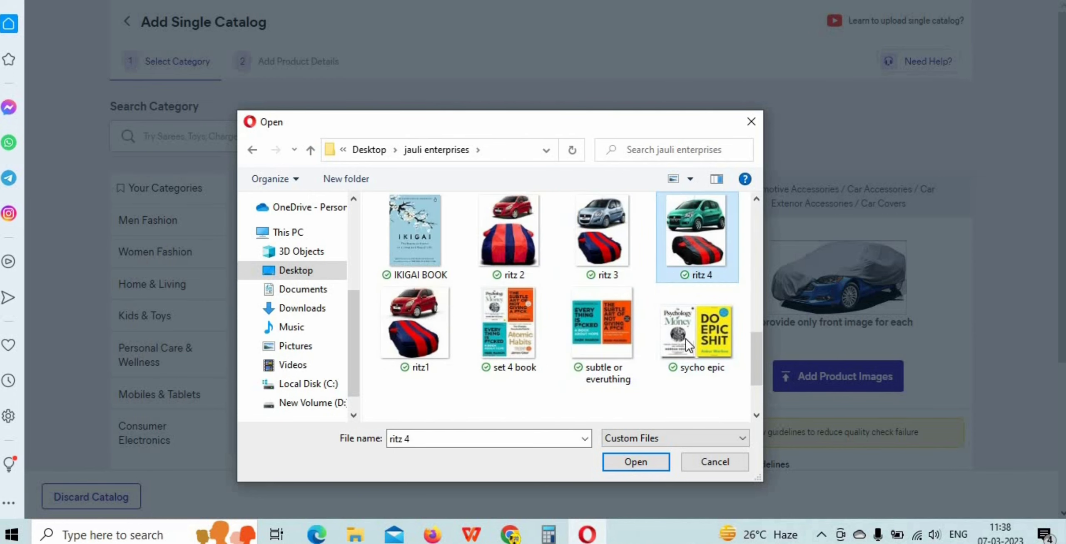
pyautogui.click(643, 460)
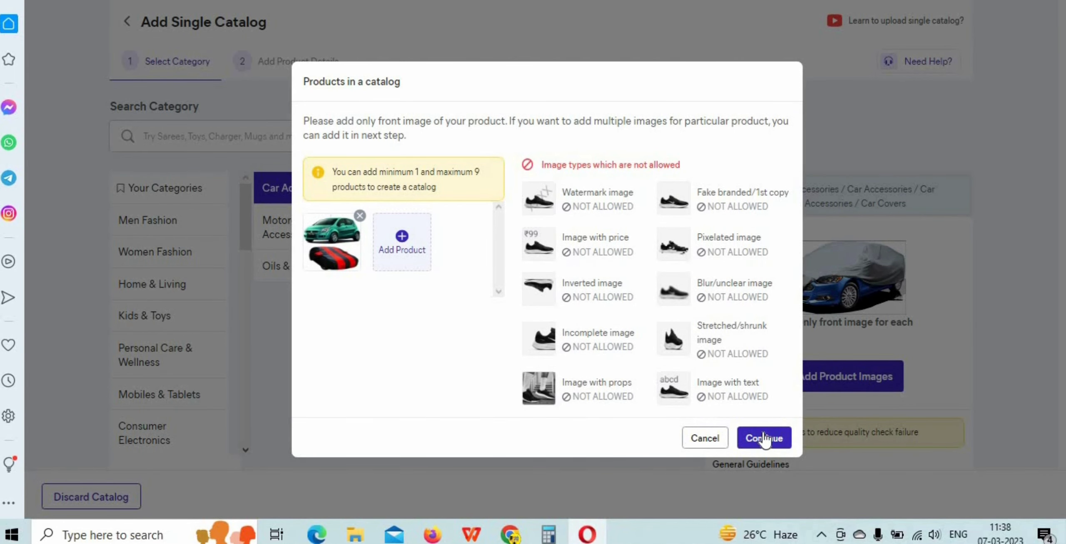
pyautogui.click(764, 438)
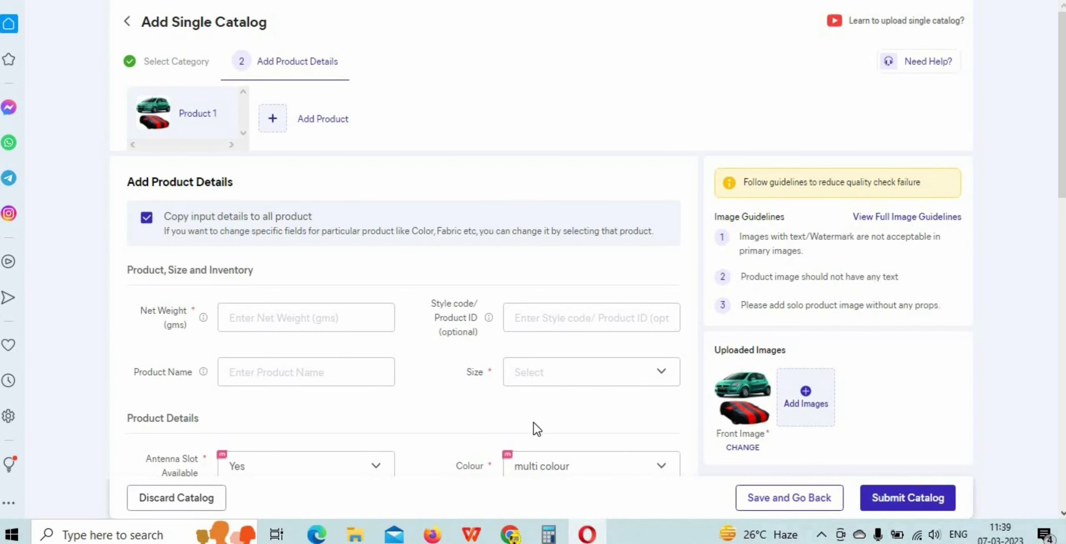
# Step: Set the product's net weight to 800 gms
pyautogui.click(293, 317)
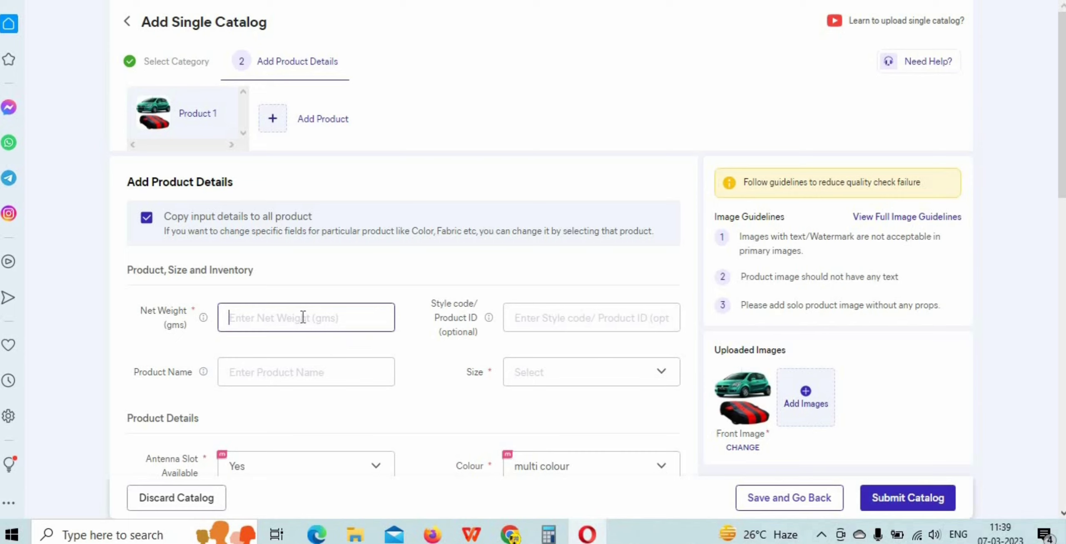
pyautogui.write('8')
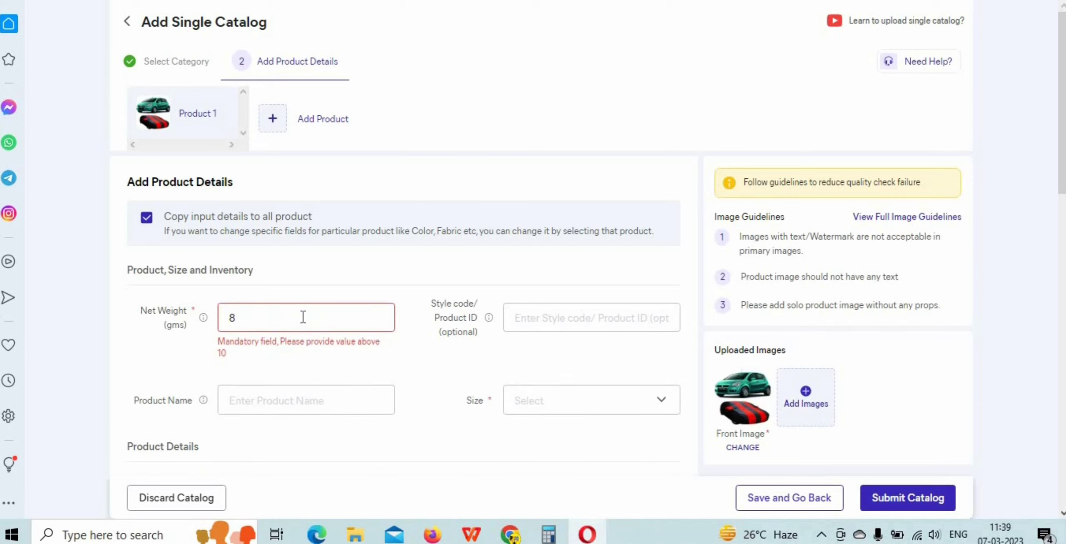
pyautogui.write('00')
pyautogui.press('Tab')
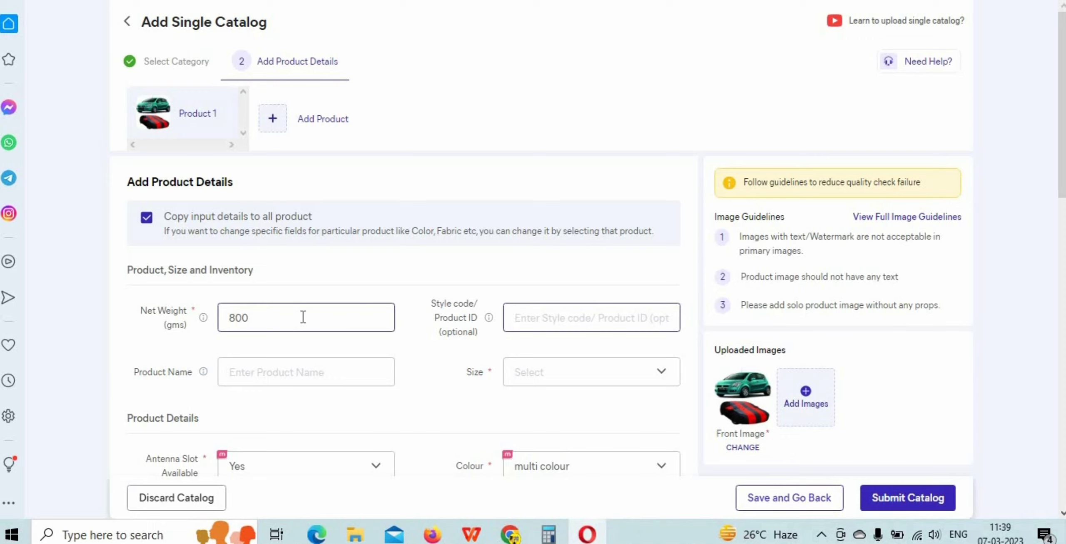
# Step: Enter the product name "Jauli Ritz Car Body Cover (Red, Blue)", leaving the style code empty
pyautogui.press('Tab')
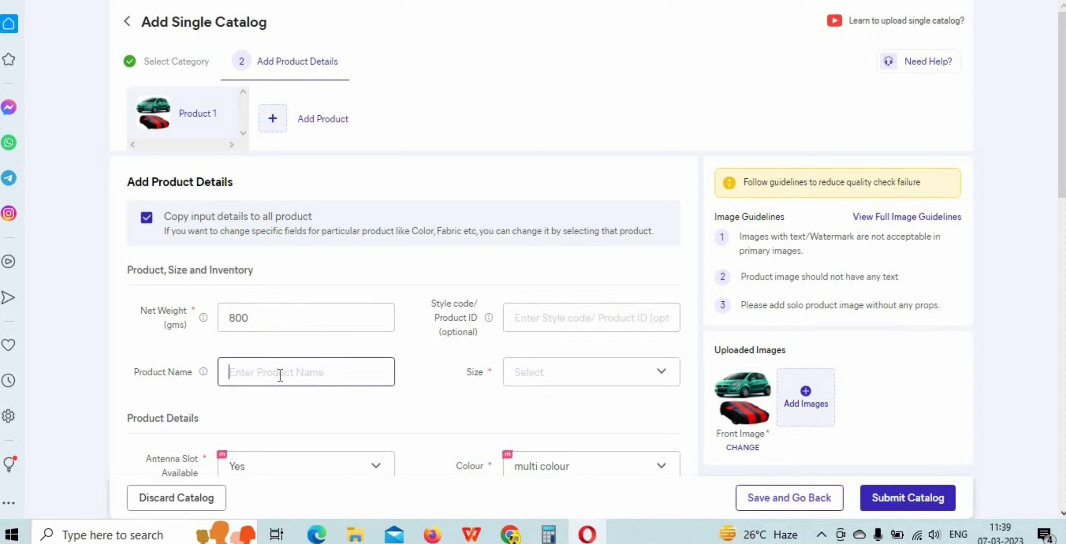
pyautogui.write('Jauli')
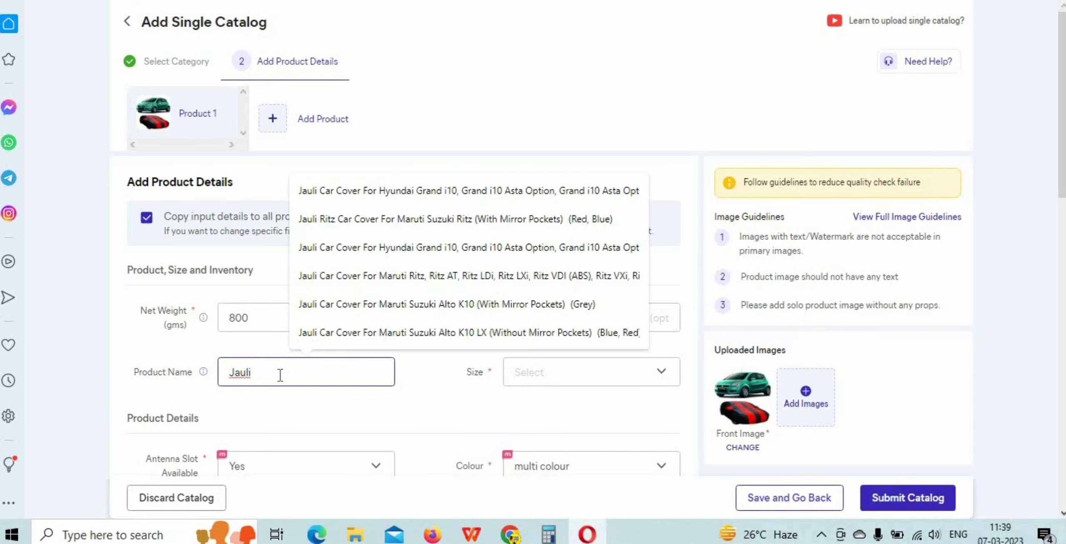
pyautogui.write(' Ri')
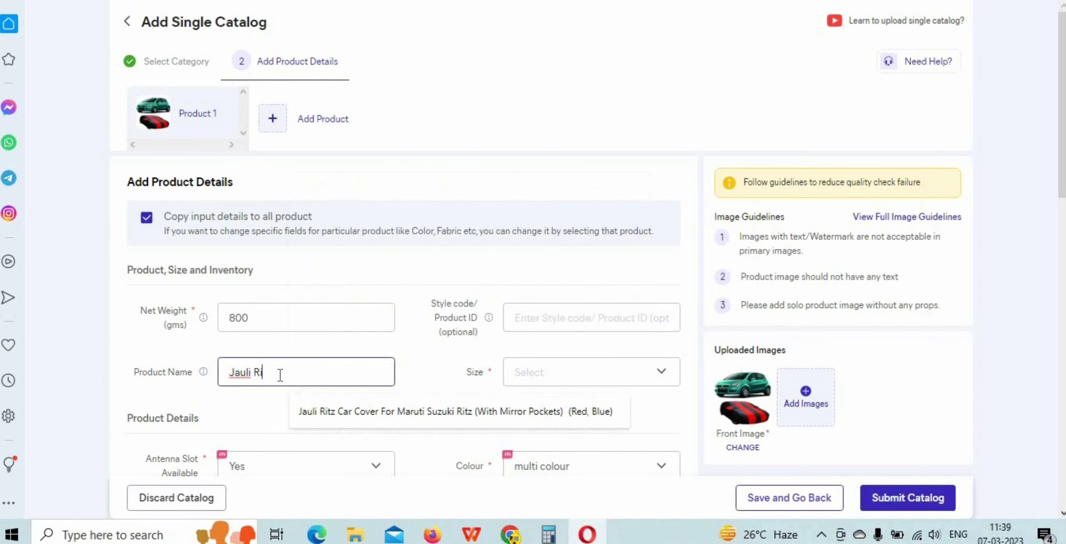
pyautogui.write('tz Car Bod')
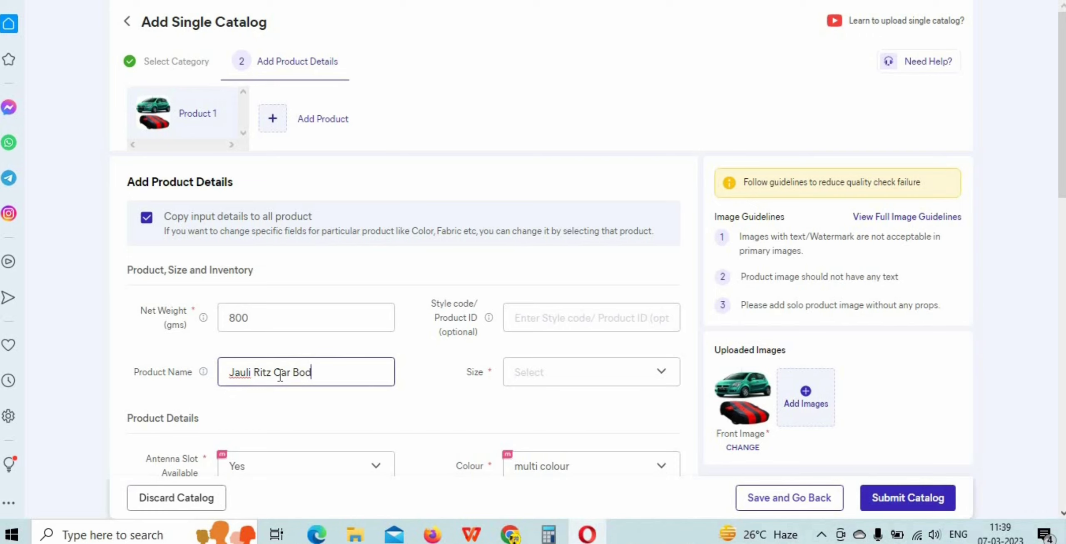
pyautogui.write('y Cover ( Red,B')
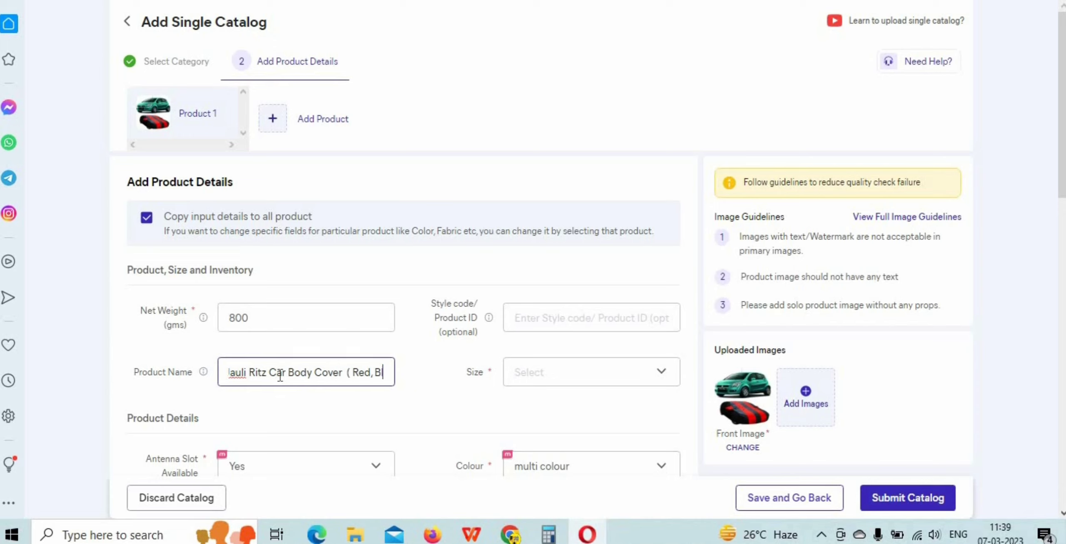
pyautogui.write('lue')
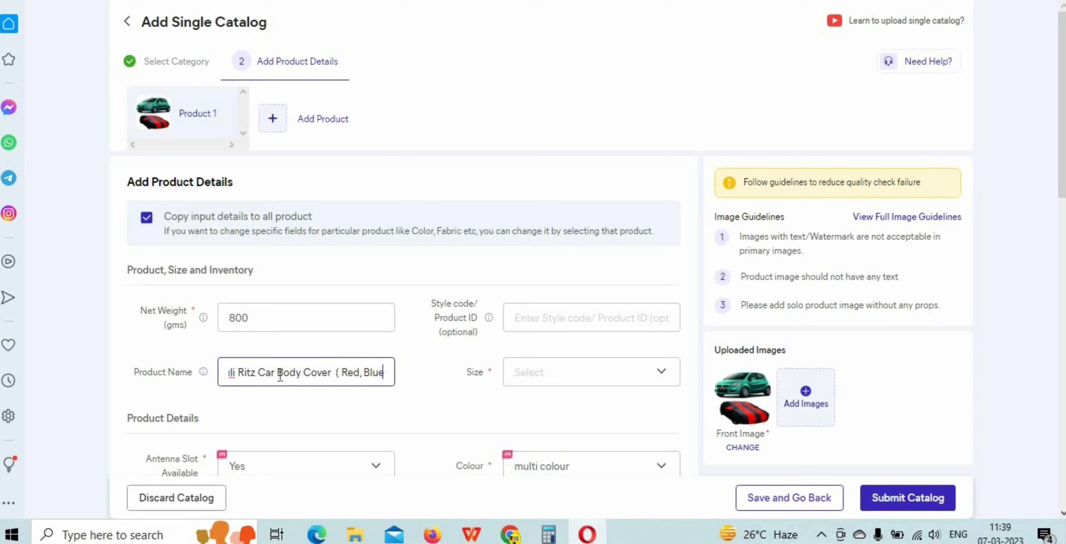
pyautogui.write(')')
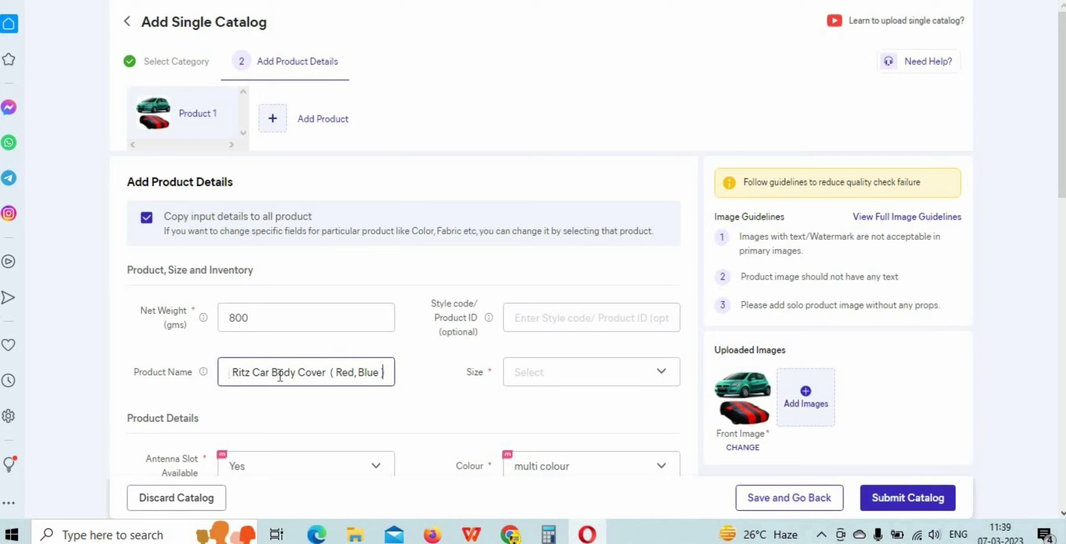
pyautogui.click(353, 253)
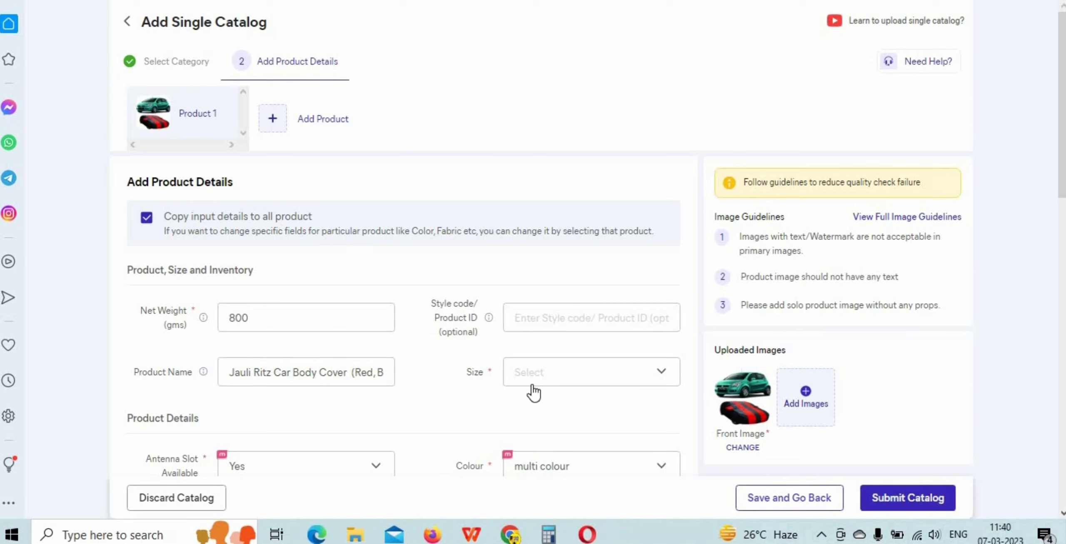
# Step: Set the product's size to Free Size and give that size an inventory of 100
pyautogui.click(584, 374)
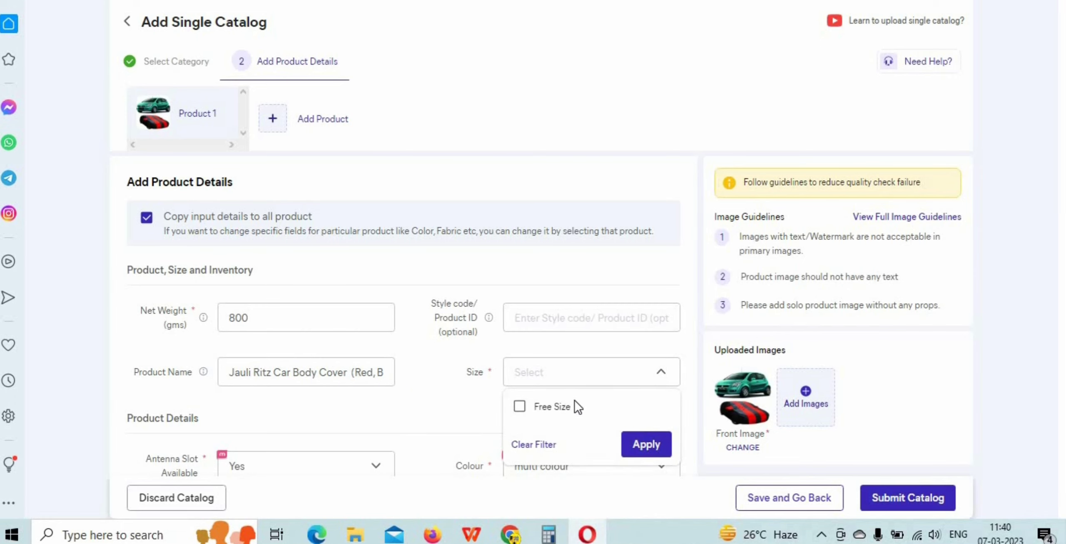
pyautogui.click(538, 407)
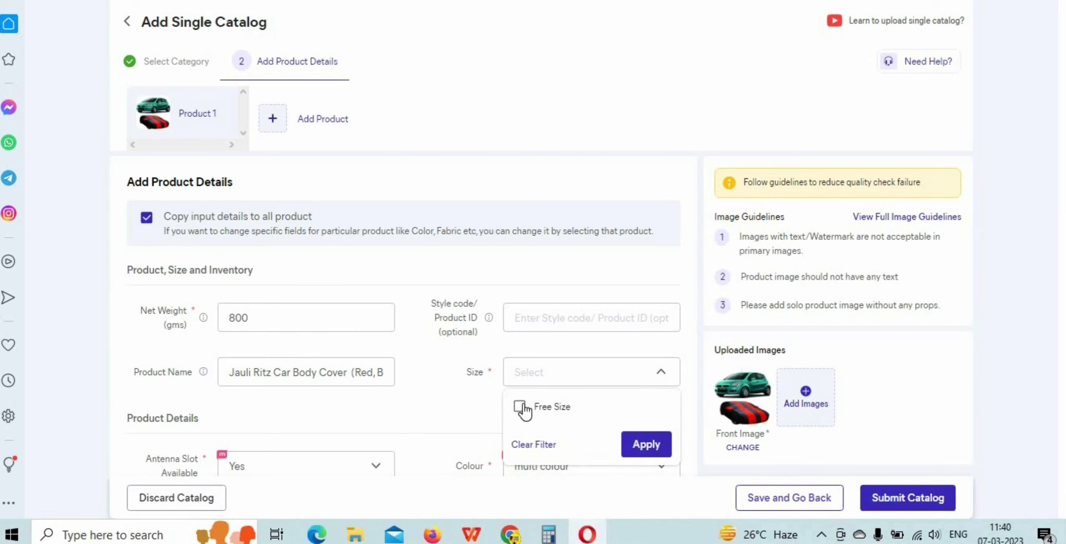
pyautogui.click(451, 404)
pyautogui.scroll(-3, 290, 327)
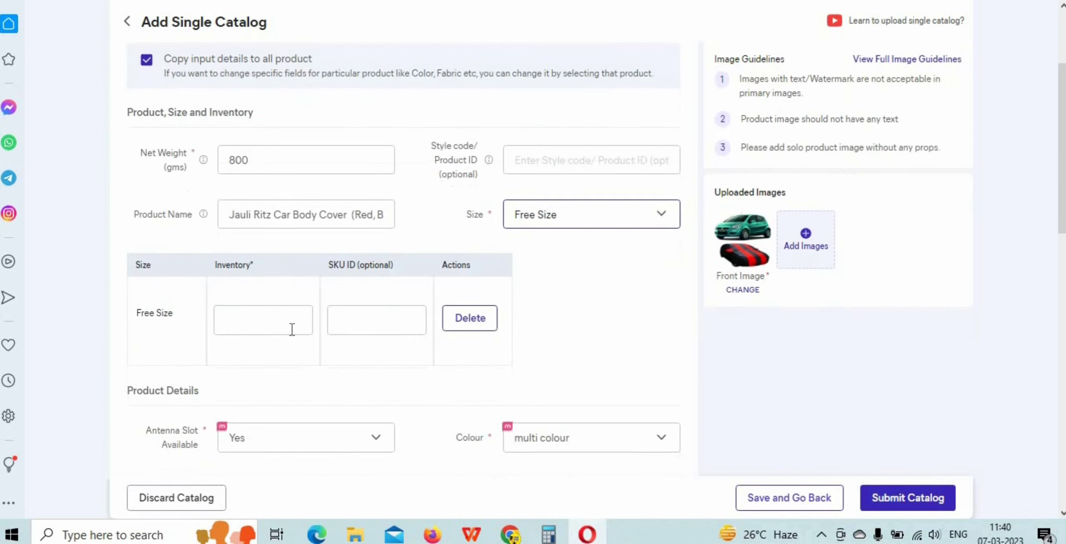
pyautogui.click(276, 321)
pyautogui.write('1')
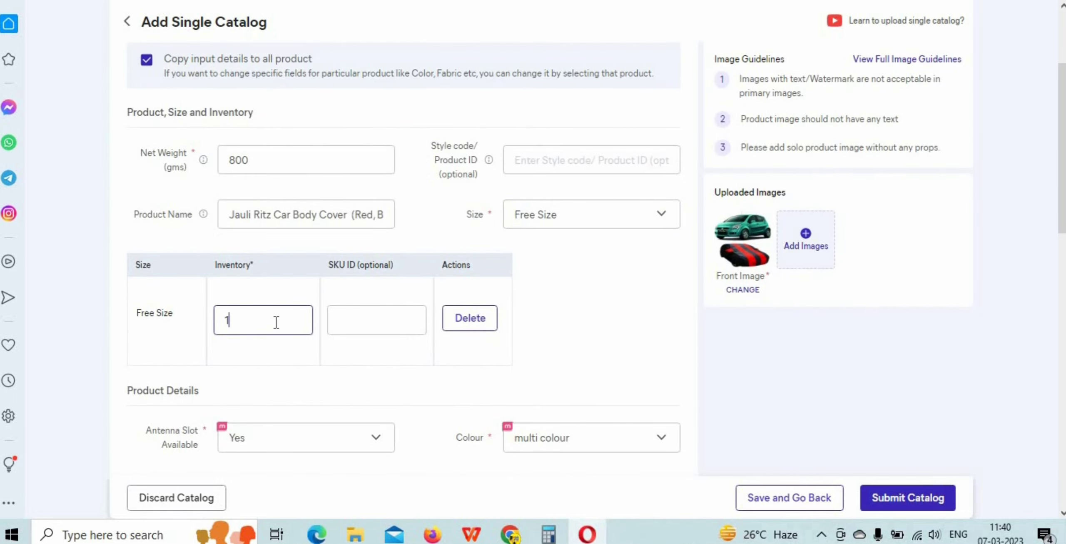
pyautogui.write('00')
pyautogui.scroll(-3, 377, 360)
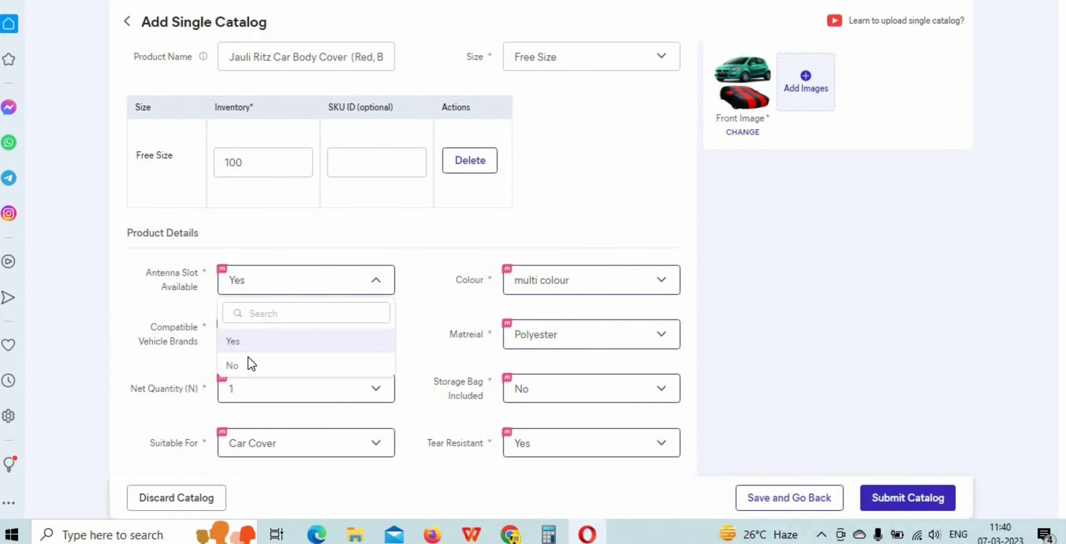
# Step: Set Antenna Slot Available to No and check the remaining prefilled product details
pyautogui.click(255, 365)
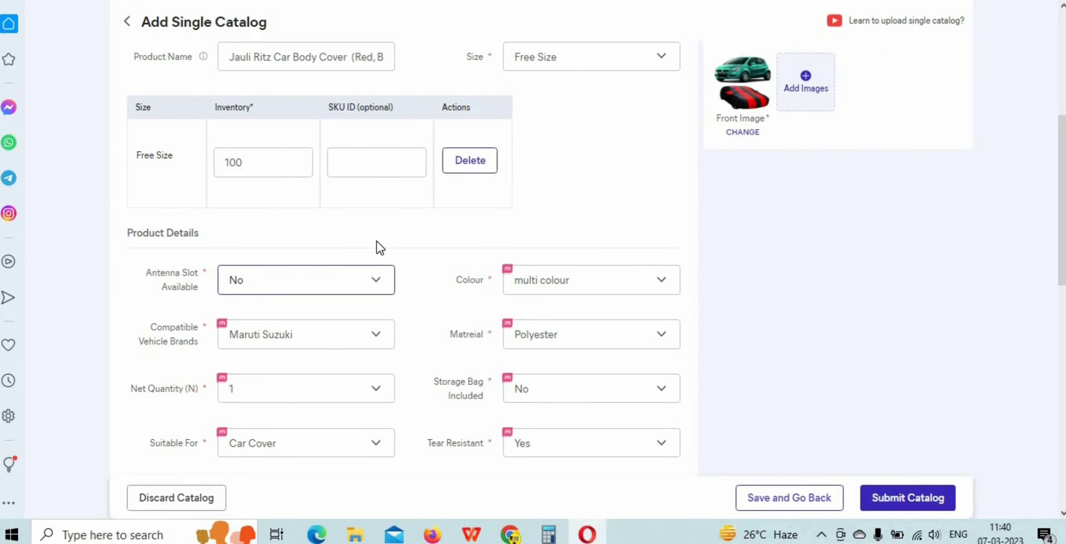
pyautogui.scroll(-2, 430, 291)
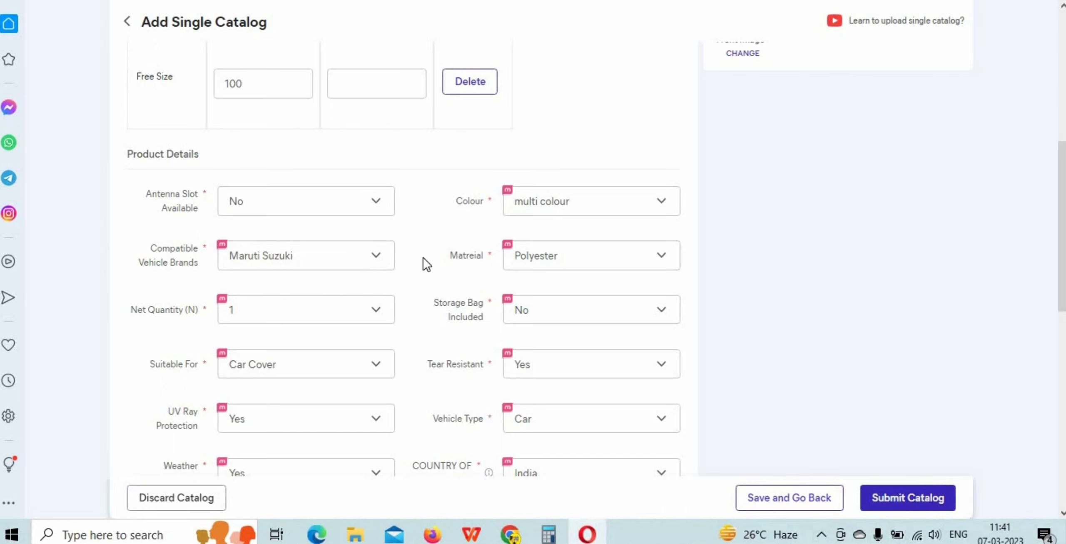
pyautogui.scroll(-2, 423, 262)
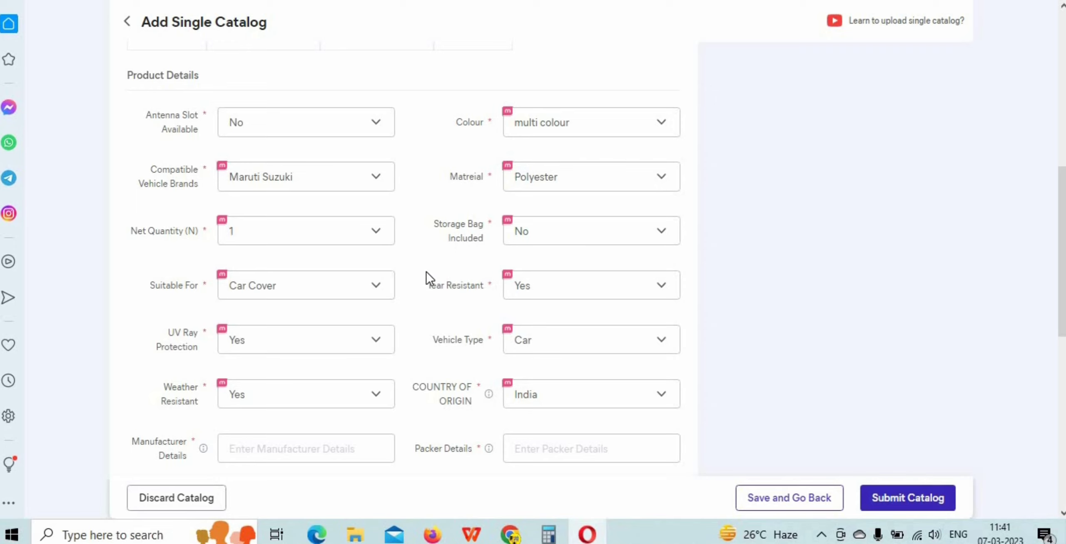
pyautogui.scroll(-2, 426, 271)
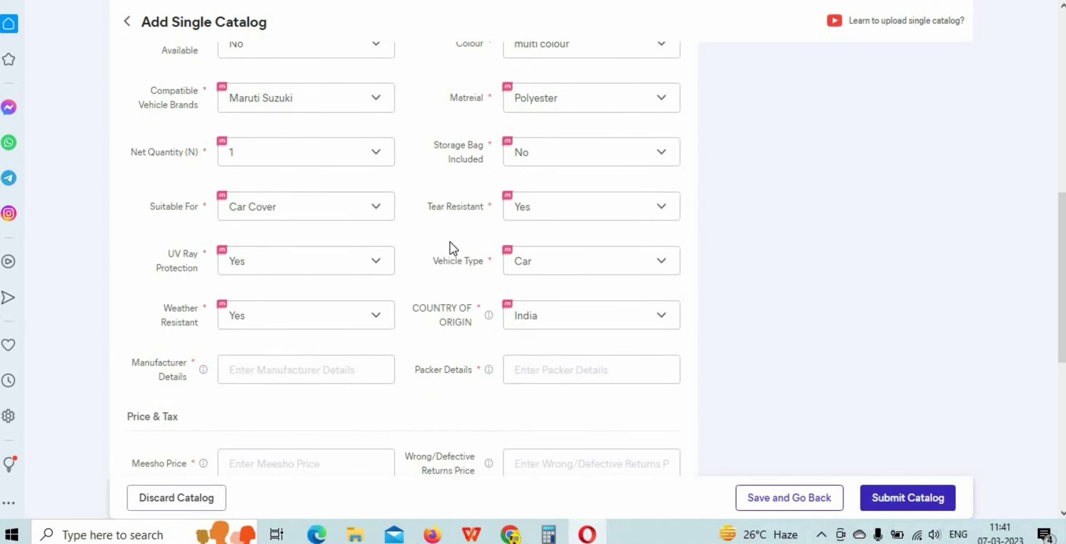
pyautogui.scroll(-2, 454, 245)
pyautogui.scroll(-2, 458, 252)
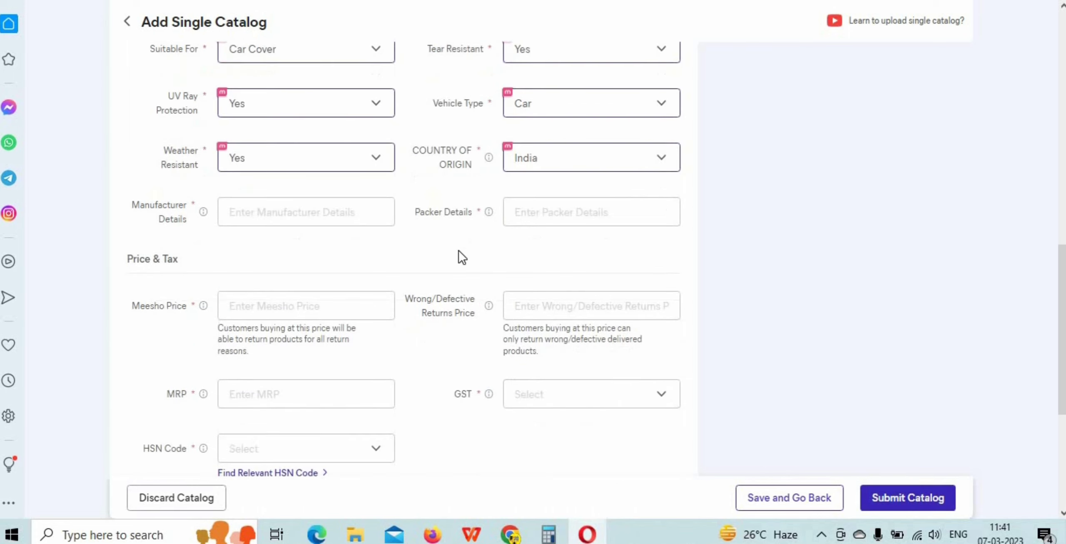
pyautogui.click(321, 307)
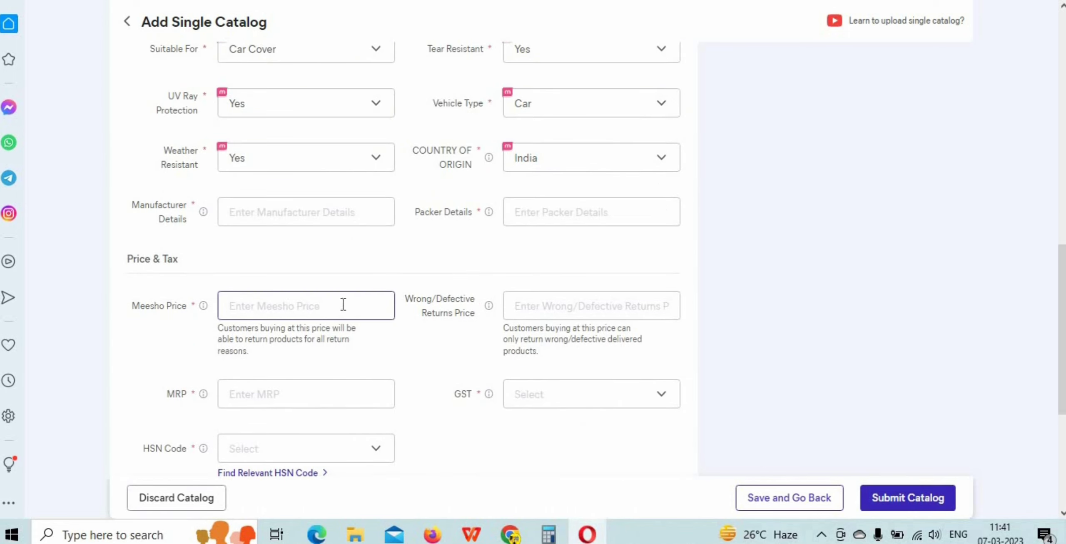
pyautogui.click(293, 216)
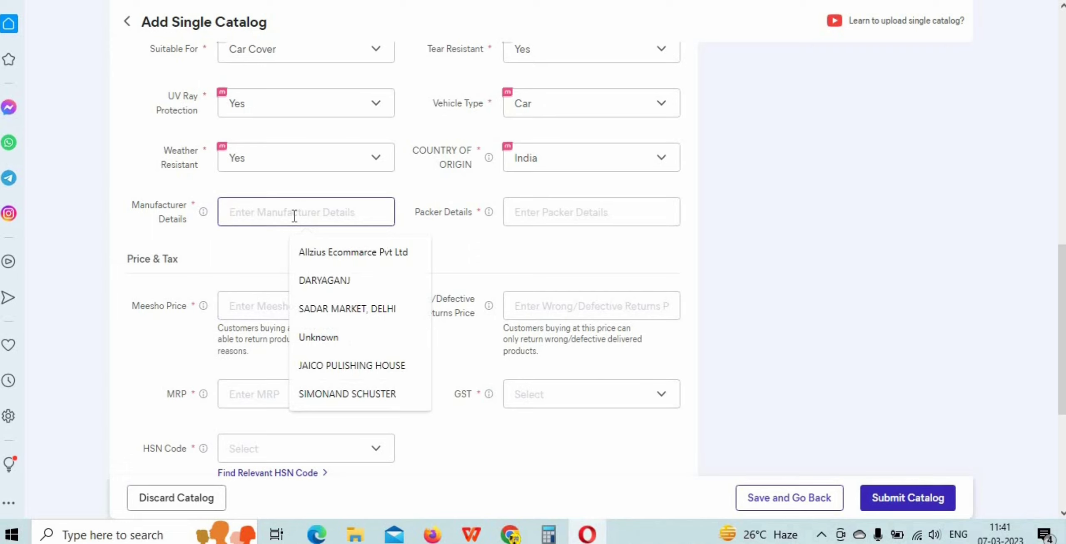
pyautogui.write('d')
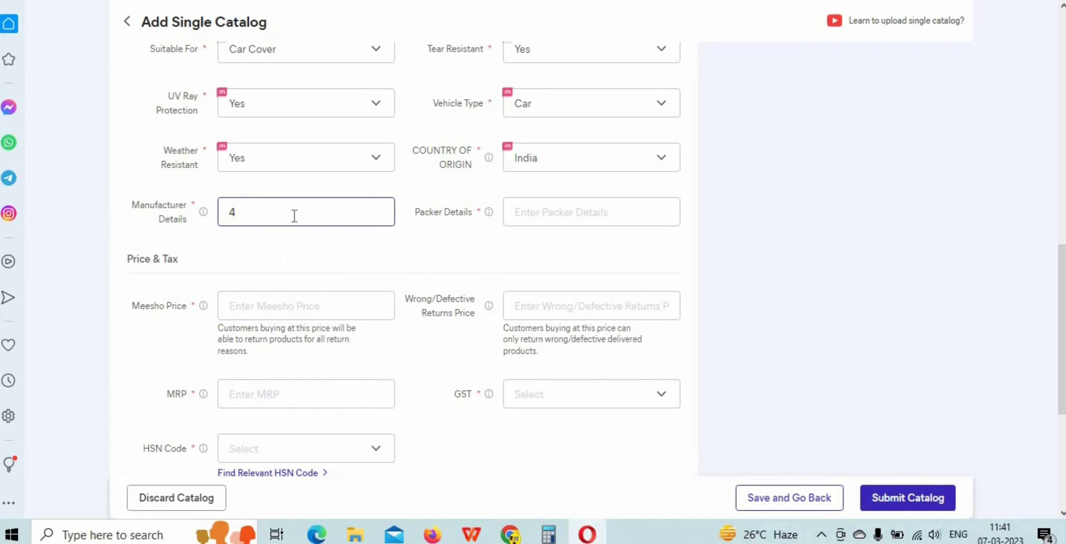
pyautogui.press('BackSpace')
pyautogui.write('759')
pyautogui.press('Tab')
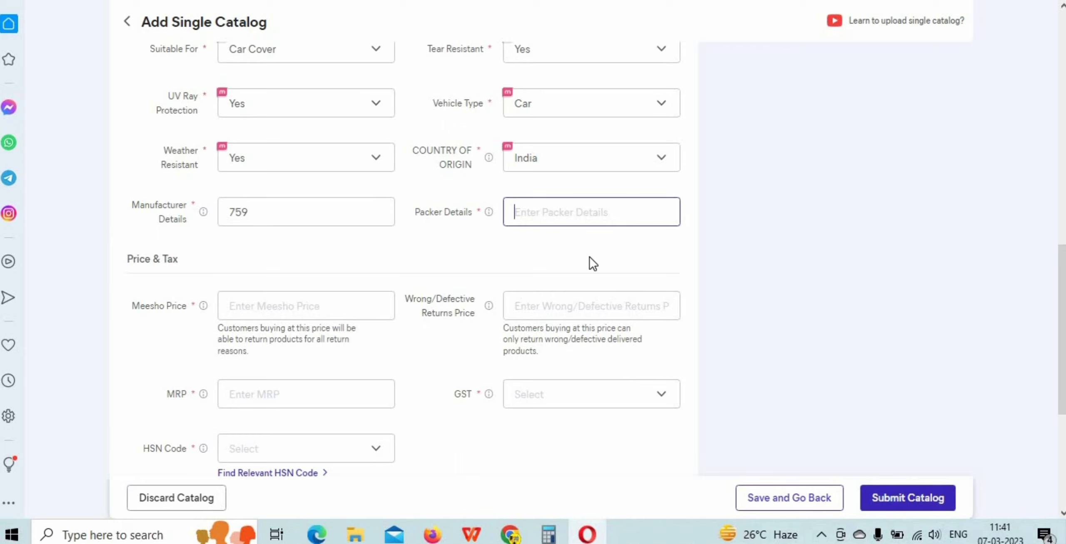
pyautogui.press('Tab')
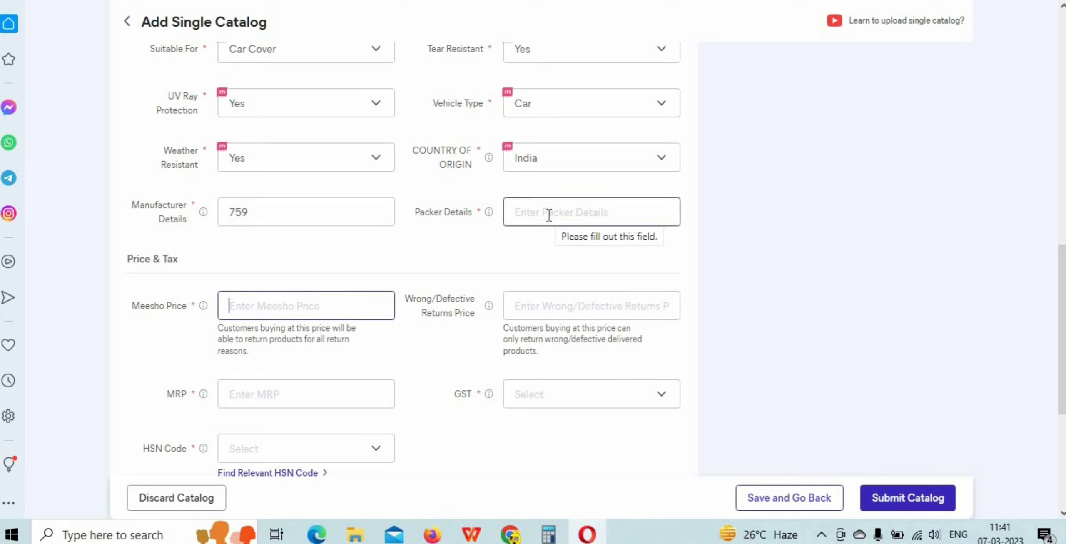
pyautogui.click(508, 212)
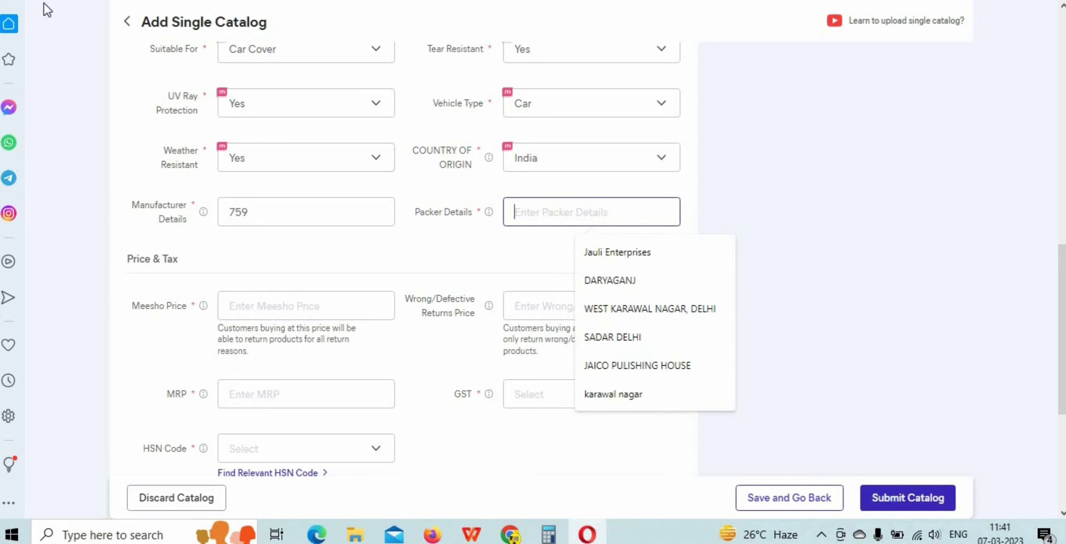
# Step: Set the manufacturer details to "Allzius Ecommarce Pvt Ltd" and the packer details to "Jauli Enterprises"
pyautogui.click(375, 212)
pyautogui.hotkey('ctrl', 'a')
pyautogui.write('Allzius Ecommarce Pvt Ltd')
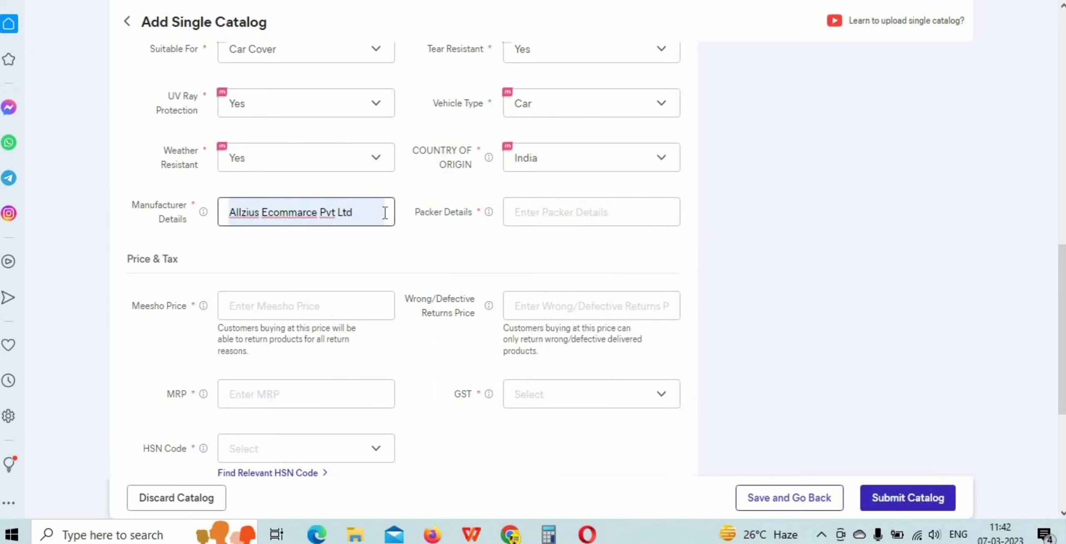
pyautogui.click(577, 210)
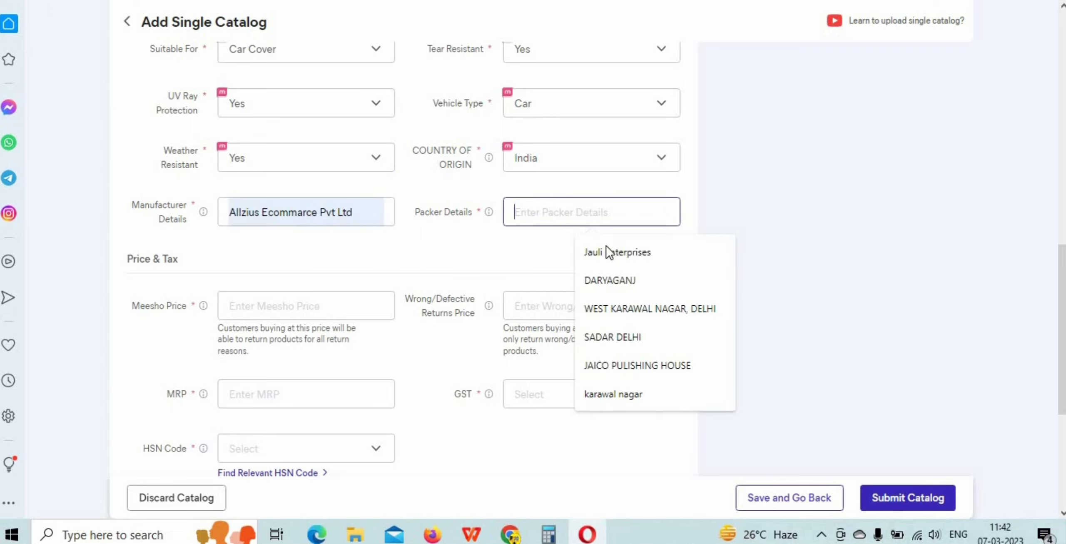
pyautogui.click(612, 252)
# Step: Set the Meesho price to 755 and accept the suggested wrong/defective returns price of 727
pyautogui.click(313, 298)
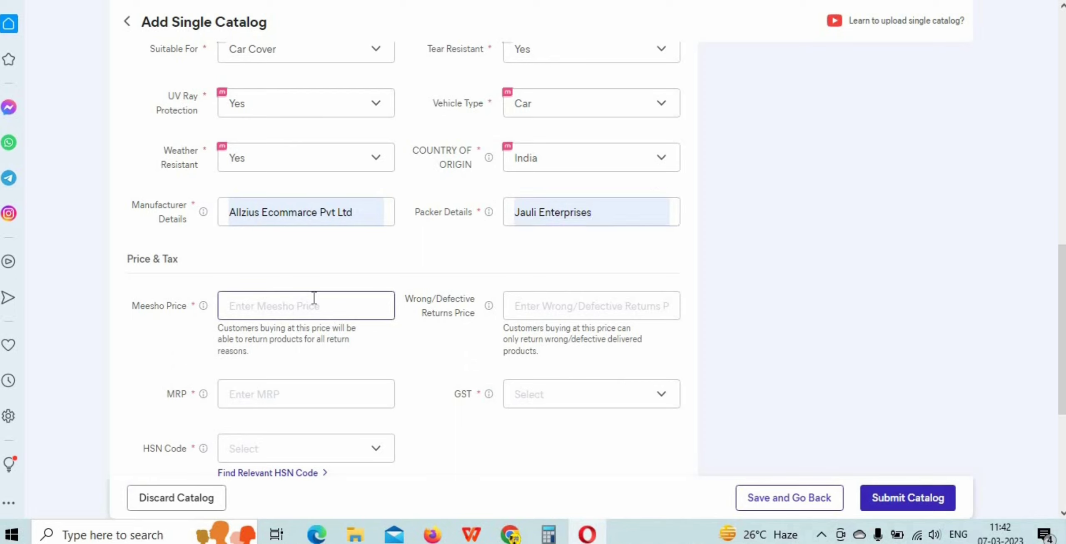
pyautogui.write('755')
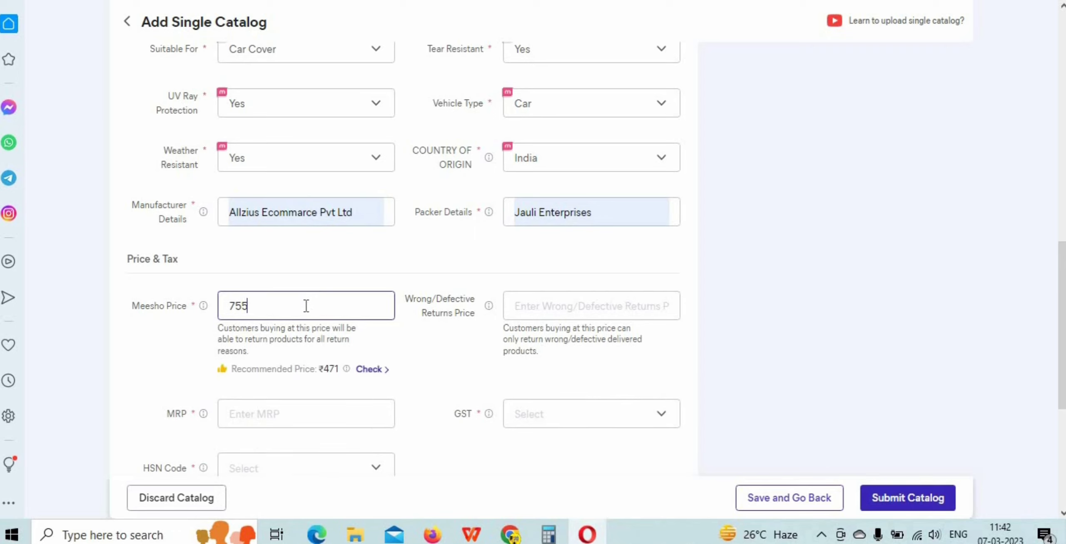
pyautogui.press('Tab')
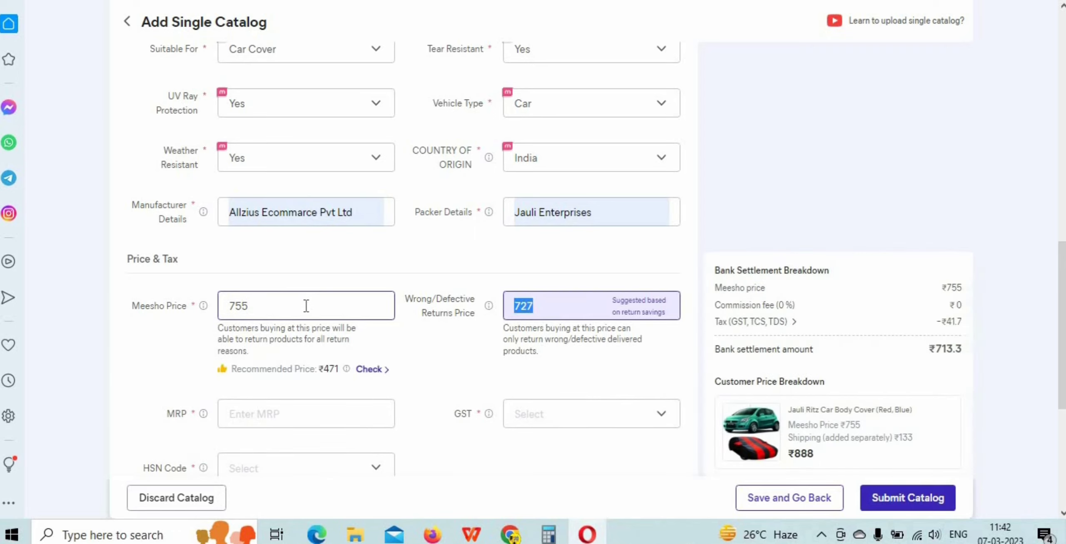
pyautogui.press('Tab')
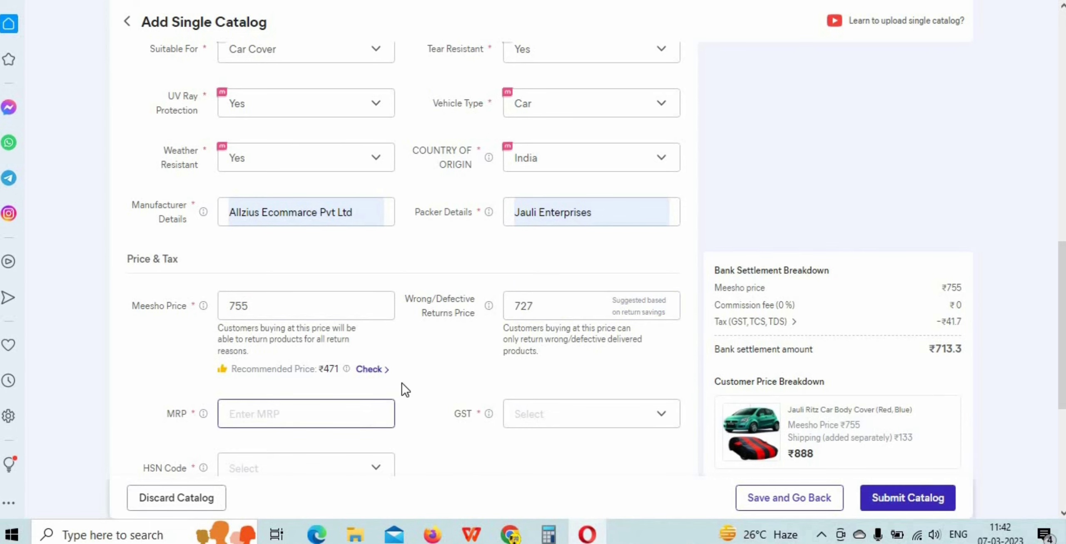
# Step: Set the product's MRP to 996 and its GST rate to 5
pyautogui.scroll(-3, 417, 362)
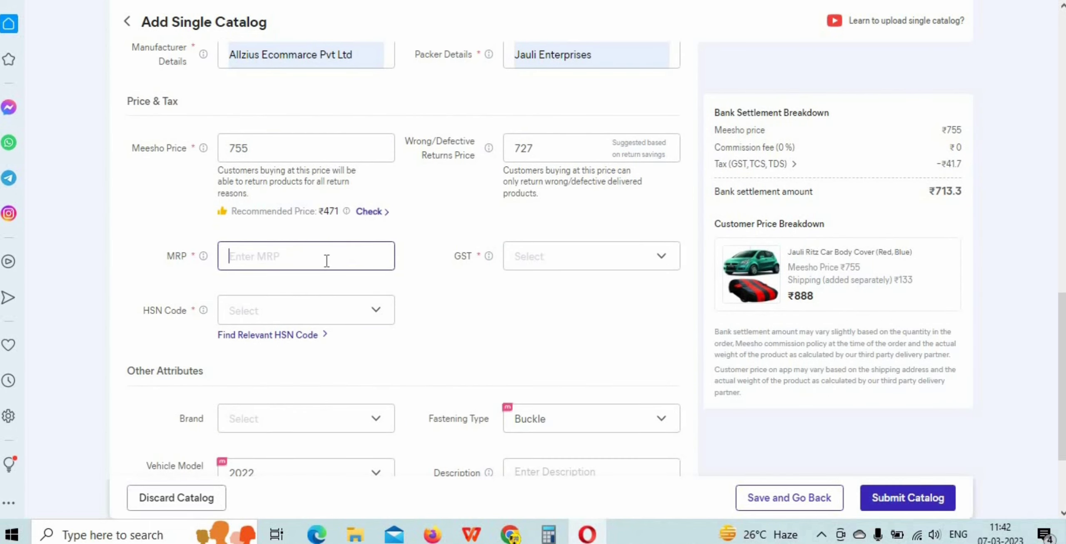
pyautogui.click(322, 259)
pyautogui.write('996')
pyautogui.press('Tab')
pyautogui.click(611, 266)
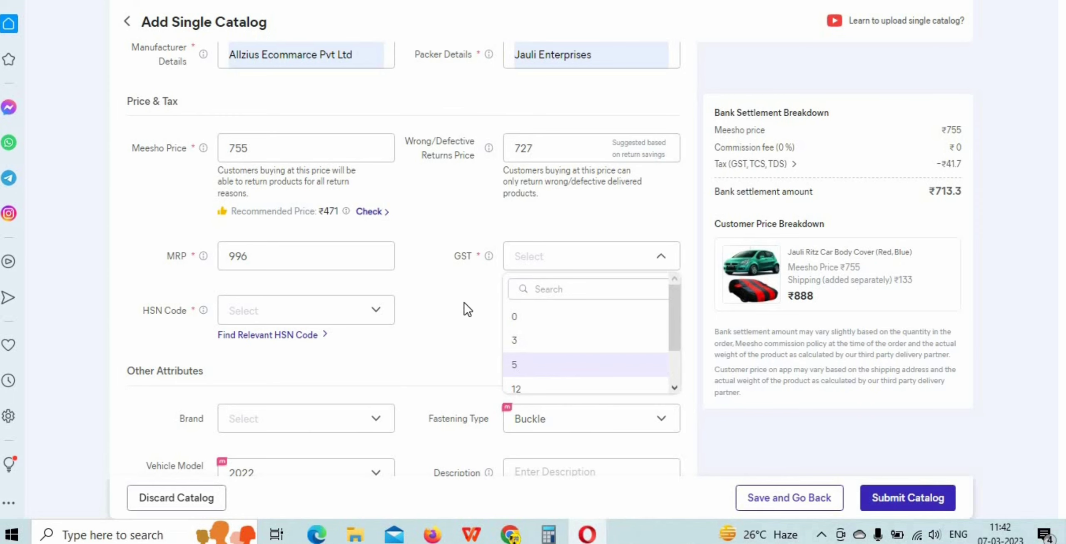
pyautogui.press('Return')
# Step: Set the product's HSN code to 630790
pyautogui.scroll(-2, 472, 297)
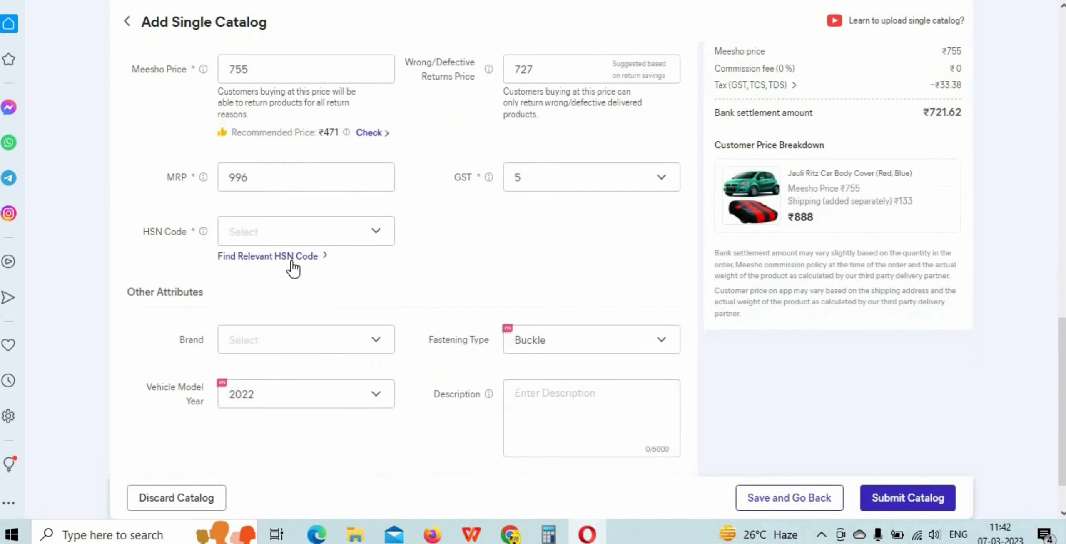
pyautogui.click(321, 230)
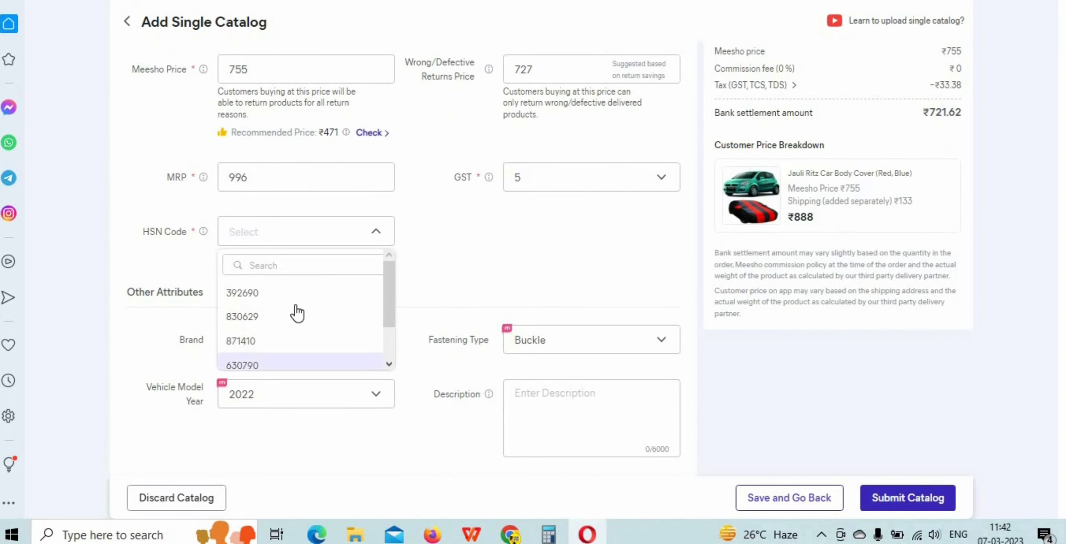
pyautogui.press('Return')
# Step: Paste the copied car body cover text as the product description
pyautogui.scroll(-2, 409, 292)
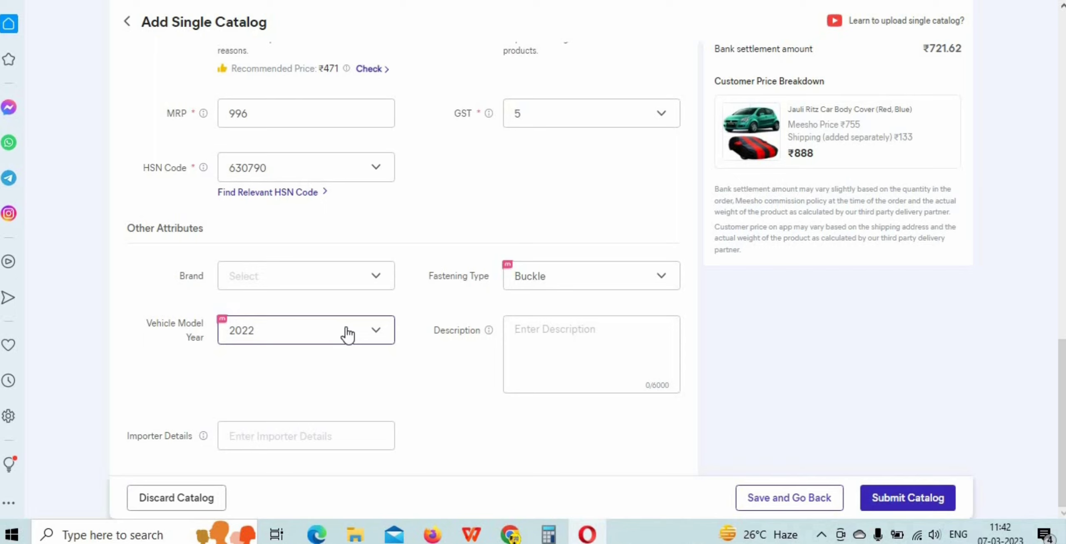
pyautogui.click(539, 360)
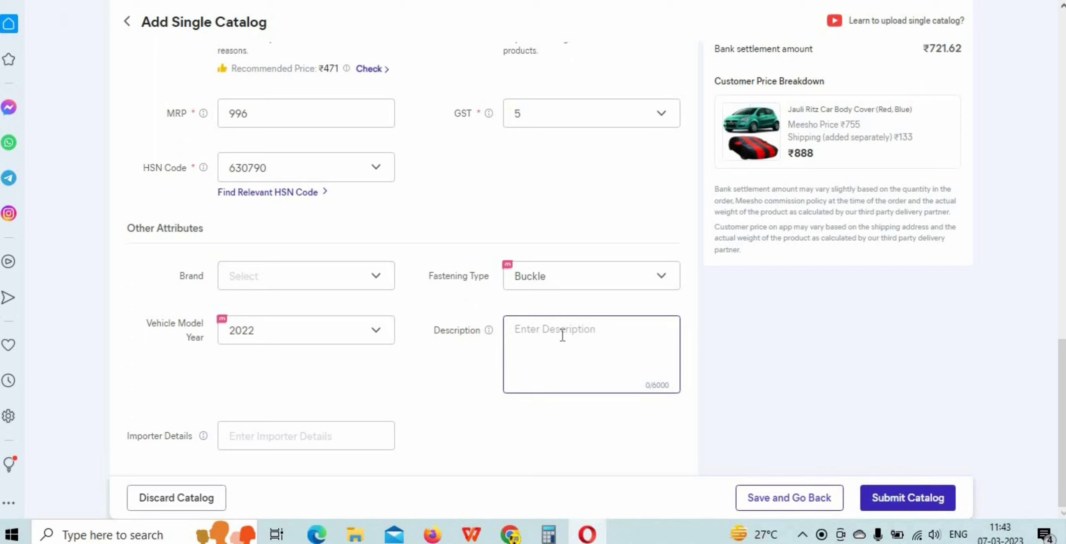
pyautogui.hotkey('ctrl', 'v')
# Step: Insert the word "Jauli" at the very beginning of the description, before "car body cover"
pyautogui.press('Up')
pyautogui.press('Up')
pyautogui.press('Up')
pyautogui.press('Up')
pyautogui.press('Up')
pyautogui.press('Up')
pyautogui.press('Up')
pyautogui.press('Up')
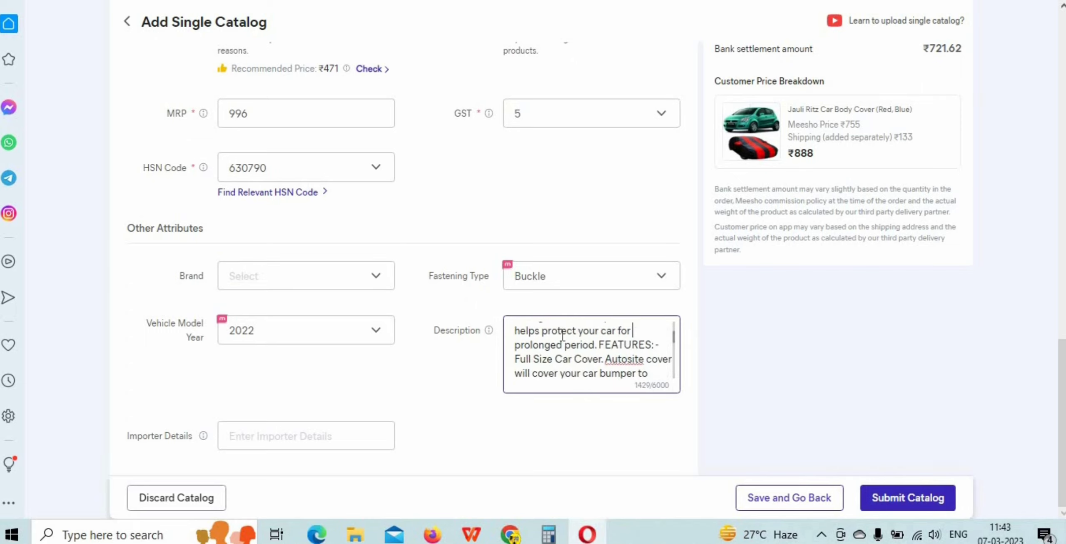
pyautogui.press('Up')
pyautogui.press('Up')
pyautogui.press('Up')
pyautogui.press('Up')
pyautogui.press('Up')
pyautogui.press('Up')
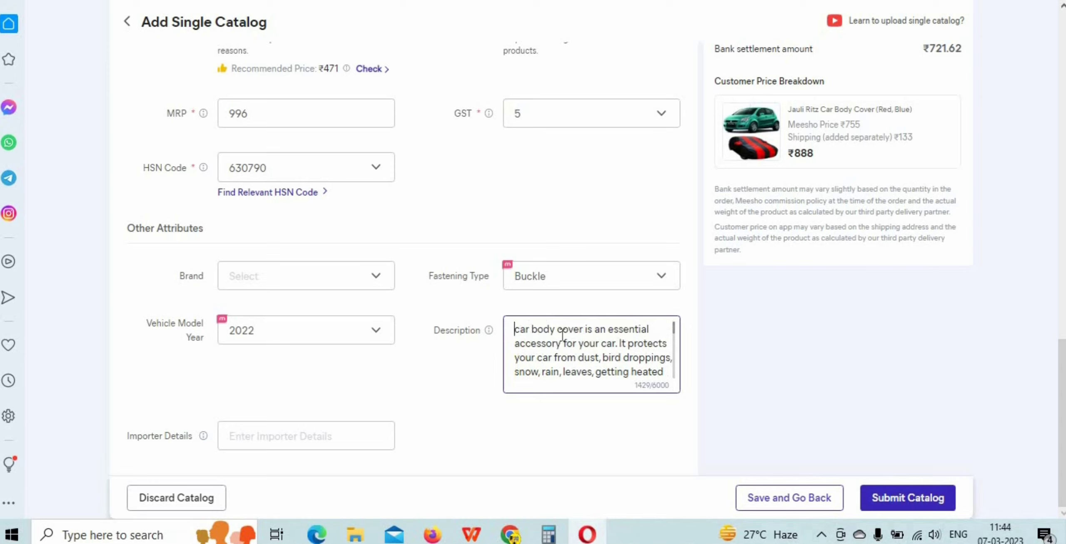
pyautogui.write('Jauli')
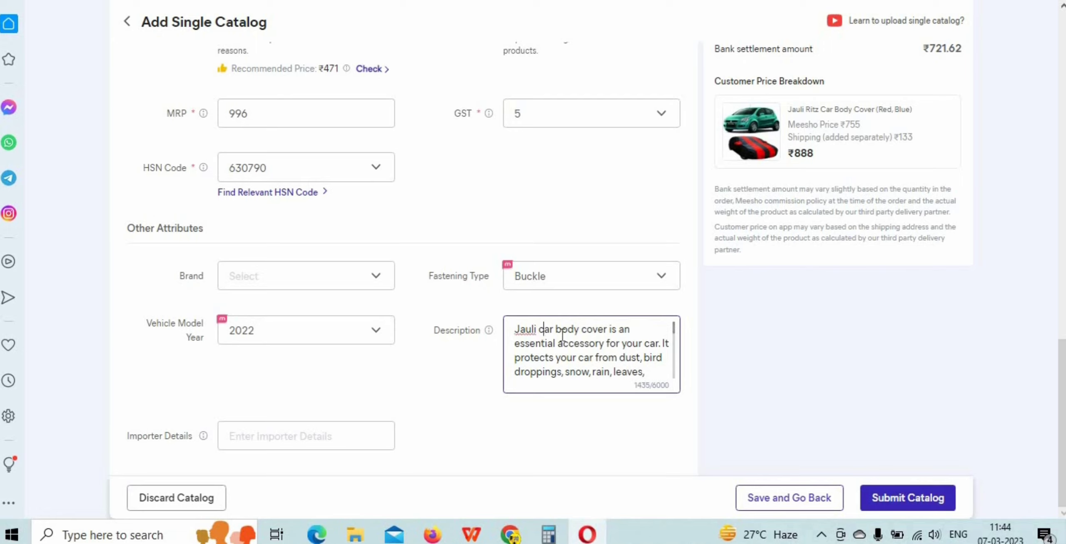
pyautogui.press('Right')
pyautogui.press('Right')
pyautogui.press('Right')
# Step: Submit the completed catalog and confirm the submission
pyautogui.click(886, 503)
pyautogui.click(652, 291)
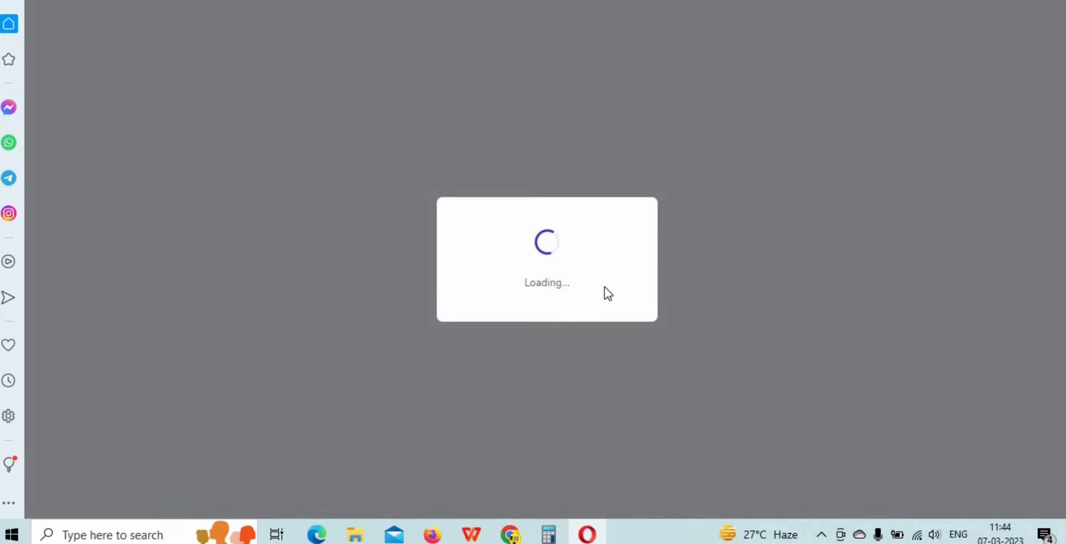